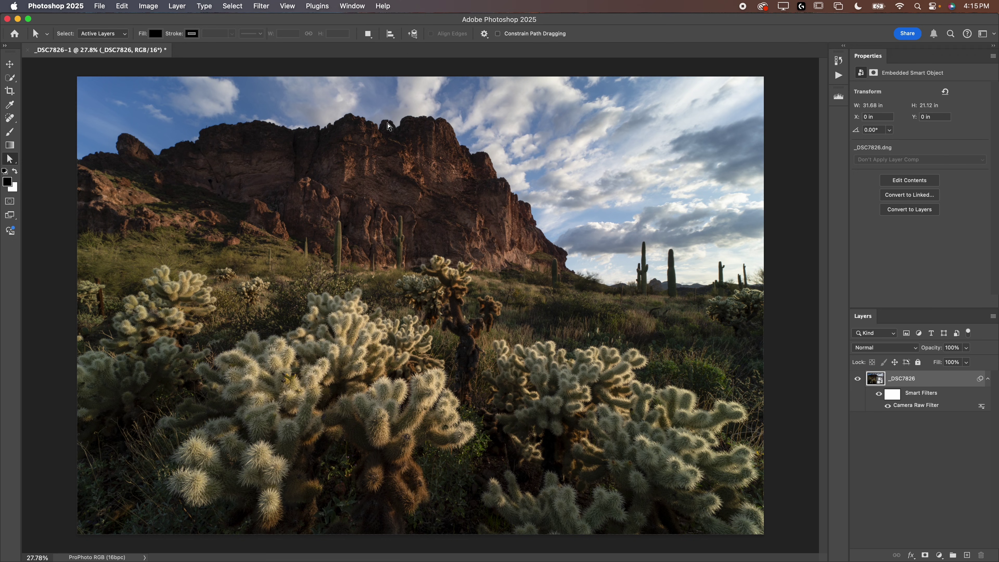
Step: Try a Highlights Color Range selection, then cancel it
left_click(262, 5)
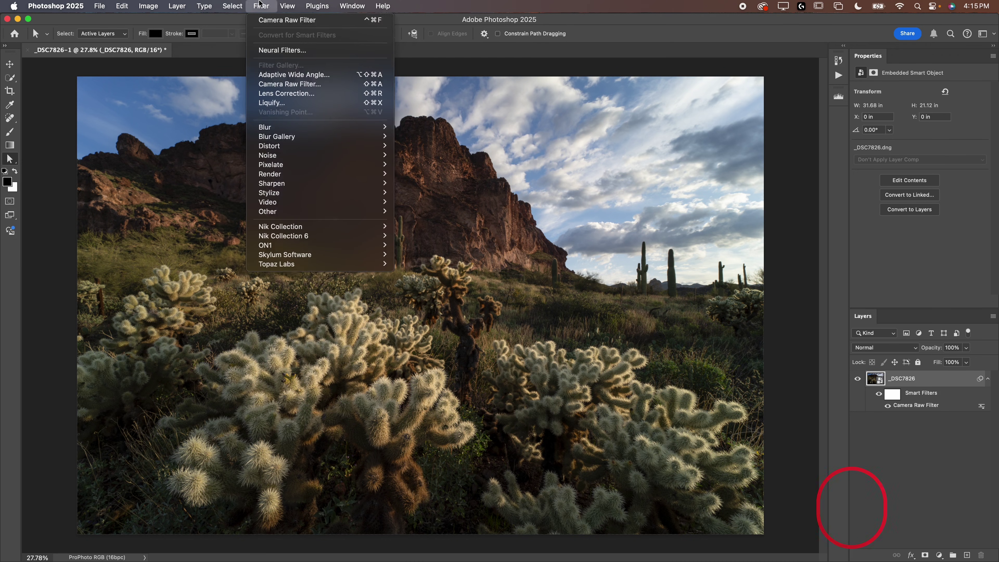
mouse_move(238, 7)
left_click(256, 104)
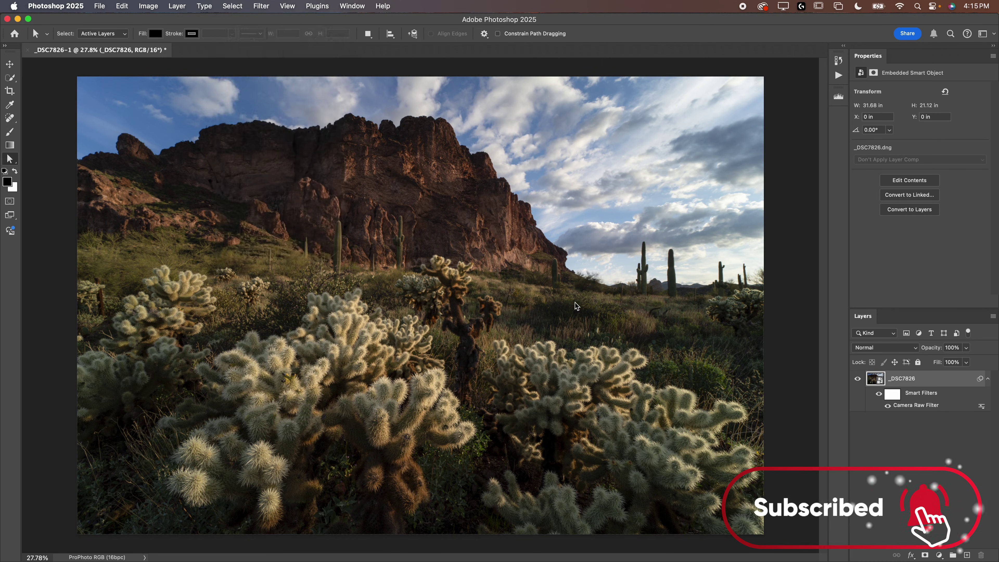
left_click(454, 107)
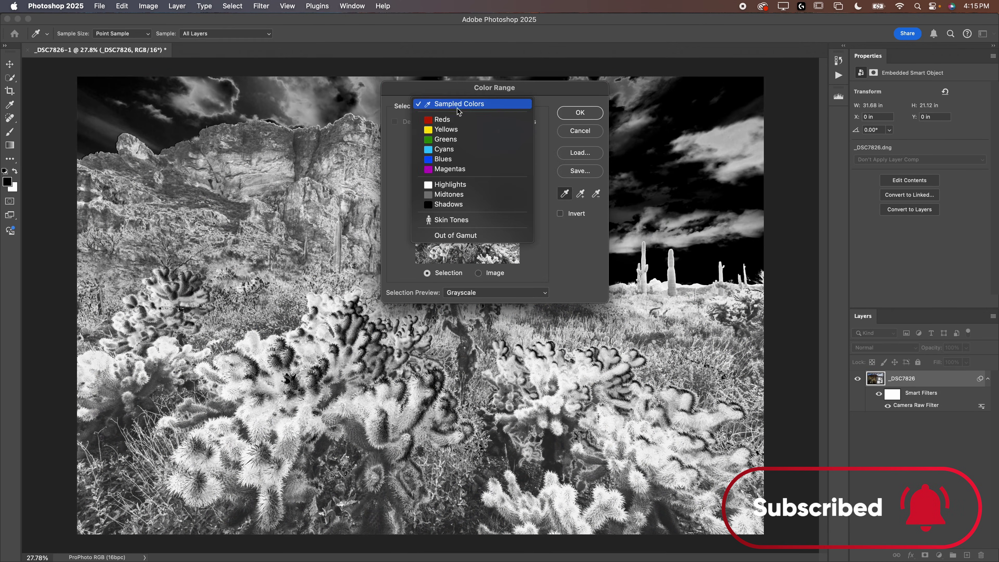
left_click(466, 185)
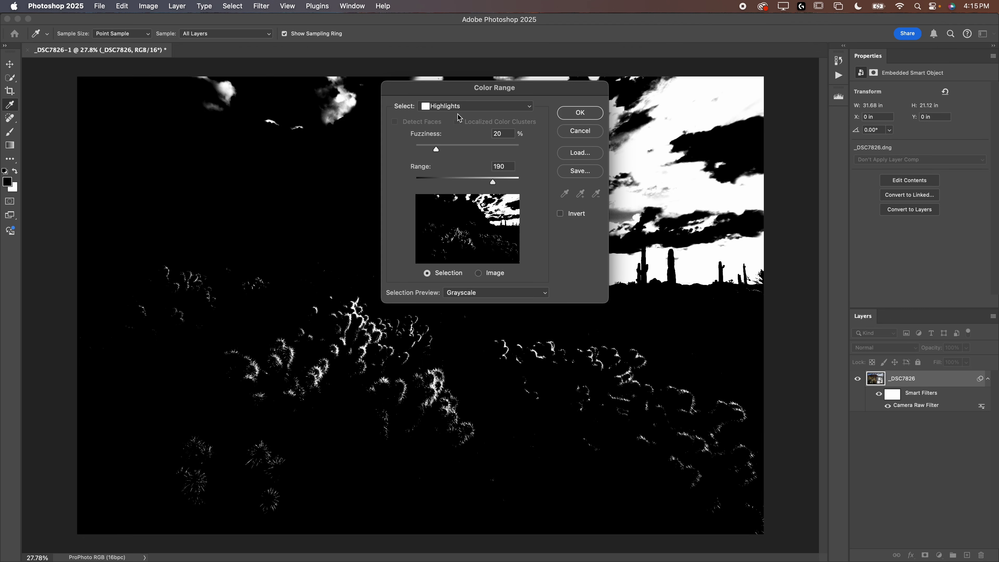
left_click_drag(460, 94, 448, 128)
left_click(567, 165)
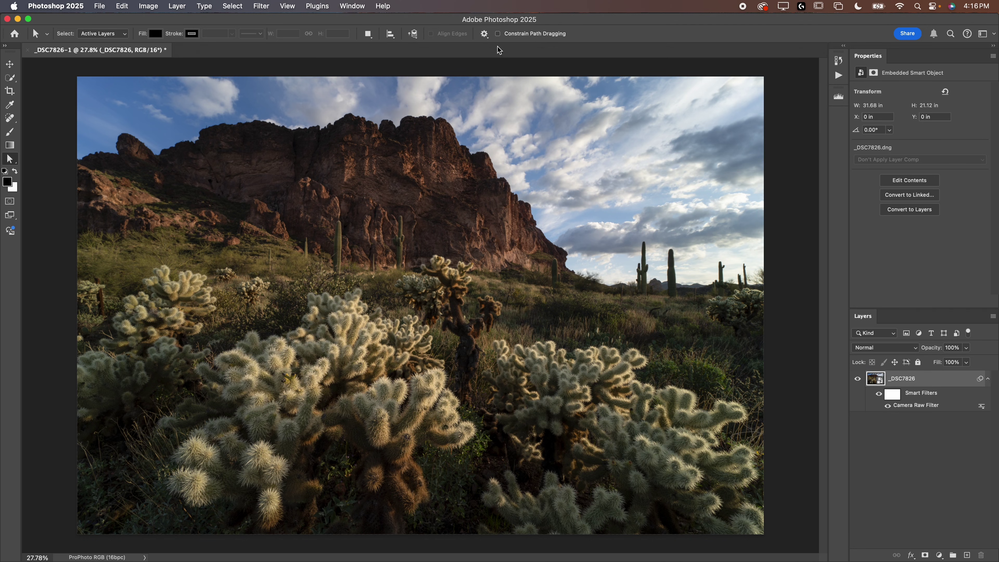
Step: Search the Creative Cloud plugin marketplace for 'tk panel'
left_click(322, 4)
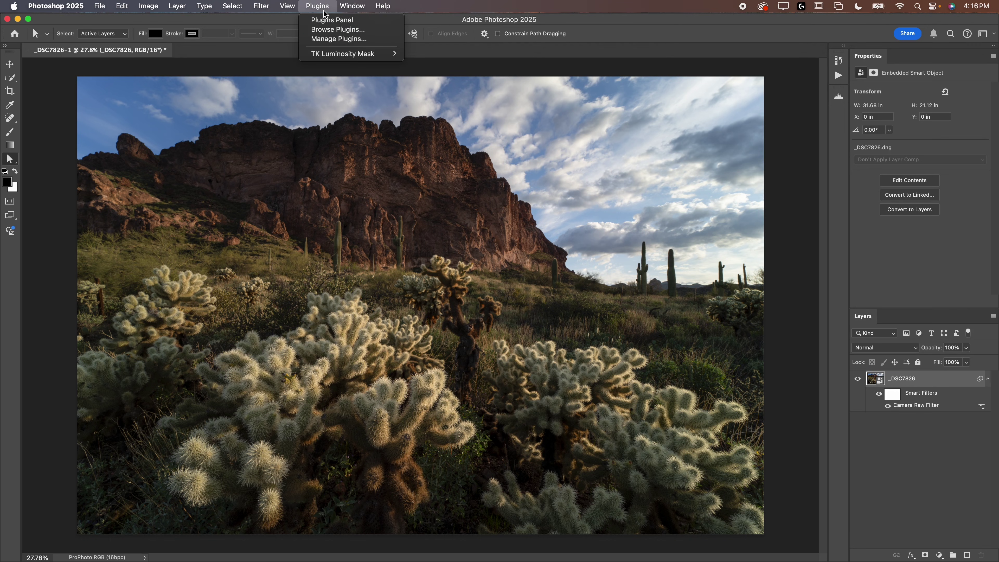
left_click(334, 30)
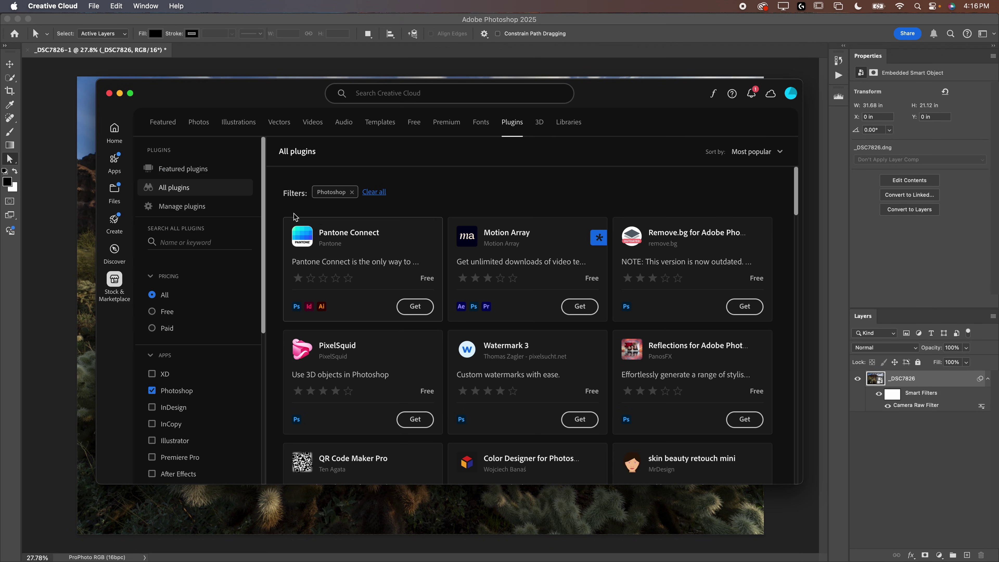
left_click(380, 96)
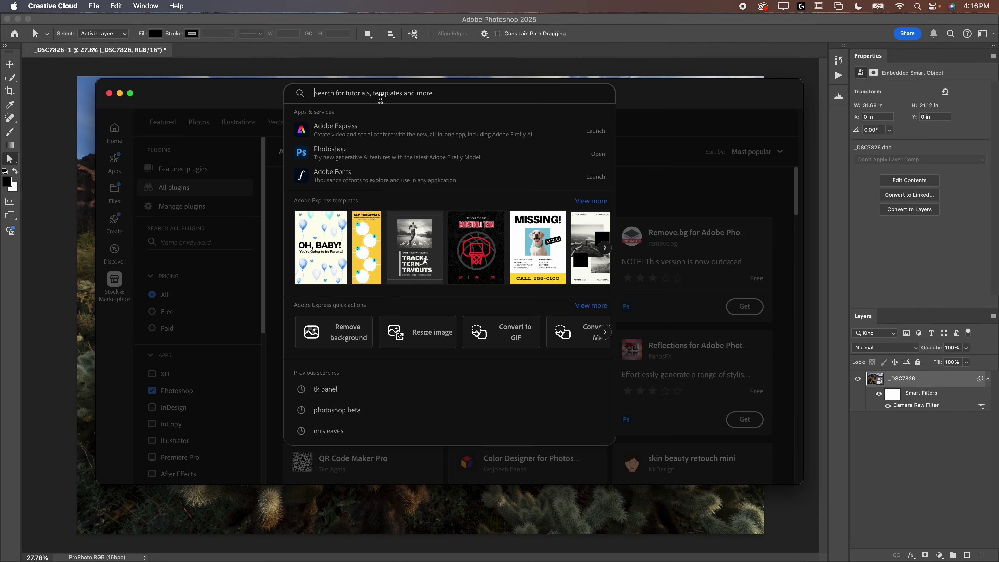
type("tk panel")
key("Return")
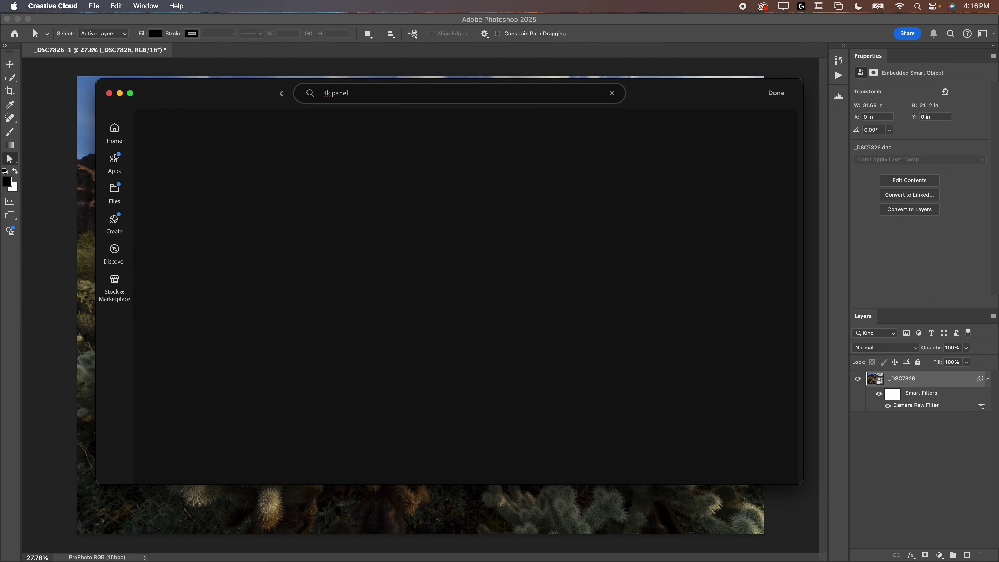
scroll(249, 256, "down", 5)
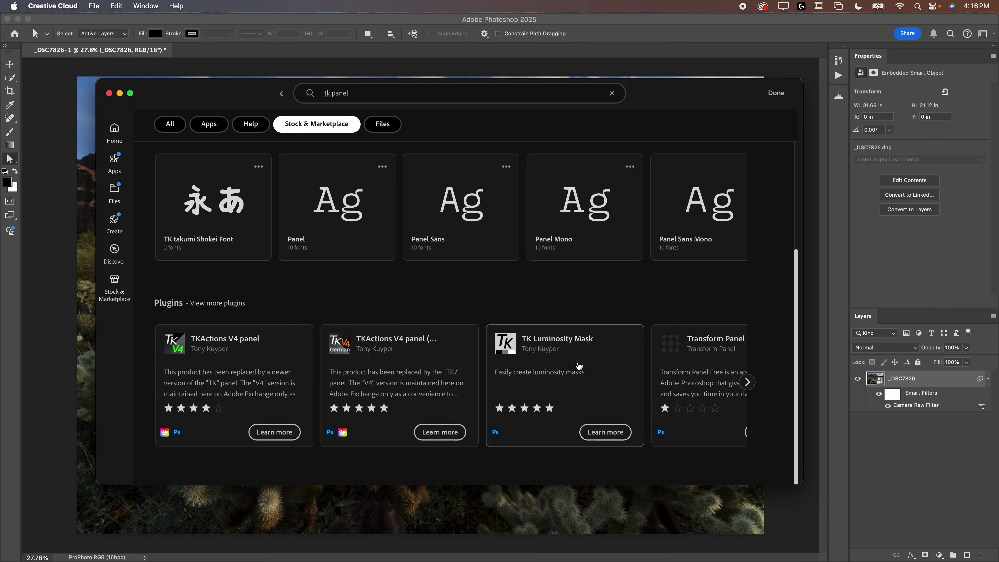
Step: Review the TK Luminosity Mask plugin details, then return to Photoshop
left_click(577, 367)
scroll(577, 362, "down", 5)
scroll(578, 360, "down", 10)
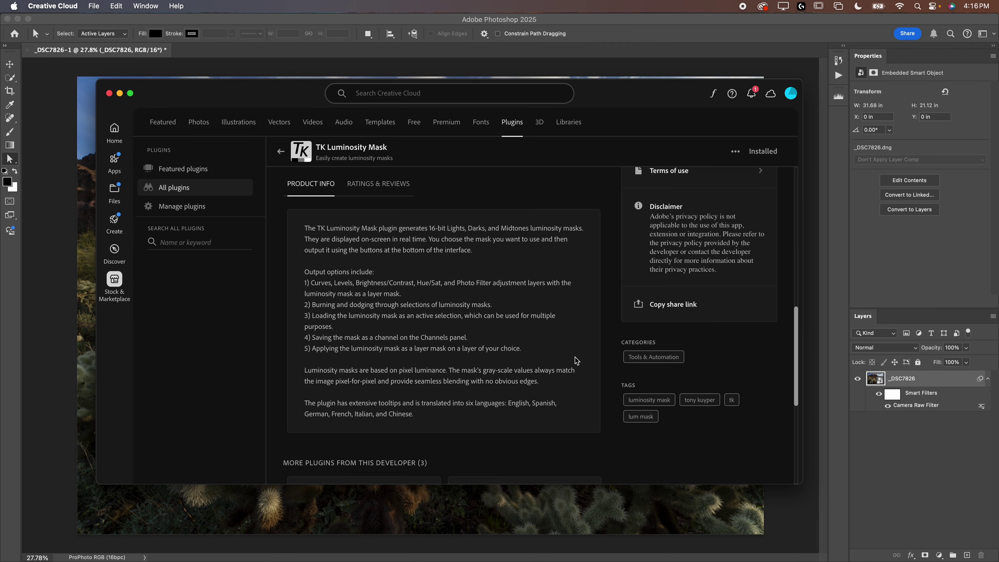
scroll(590, 371, "up", 8)
scroll(604, 372, "up", 5)
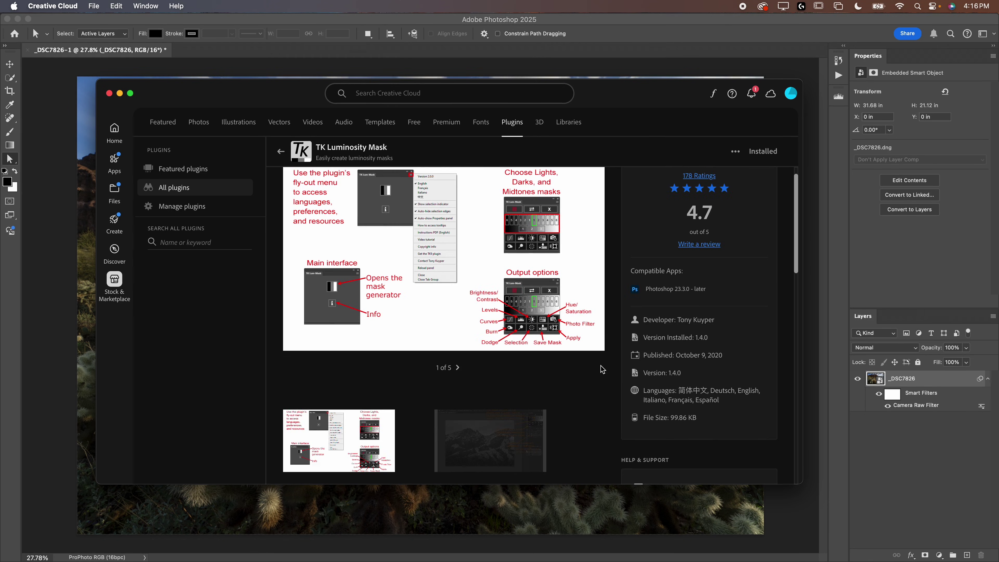
scroll(602, 369, "up", 1)
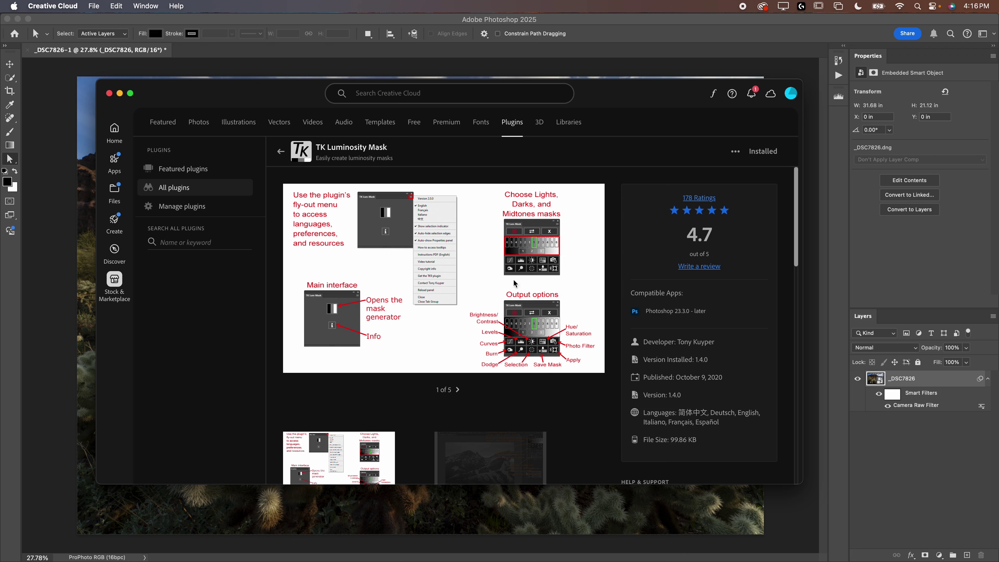
left_click(109, 93)
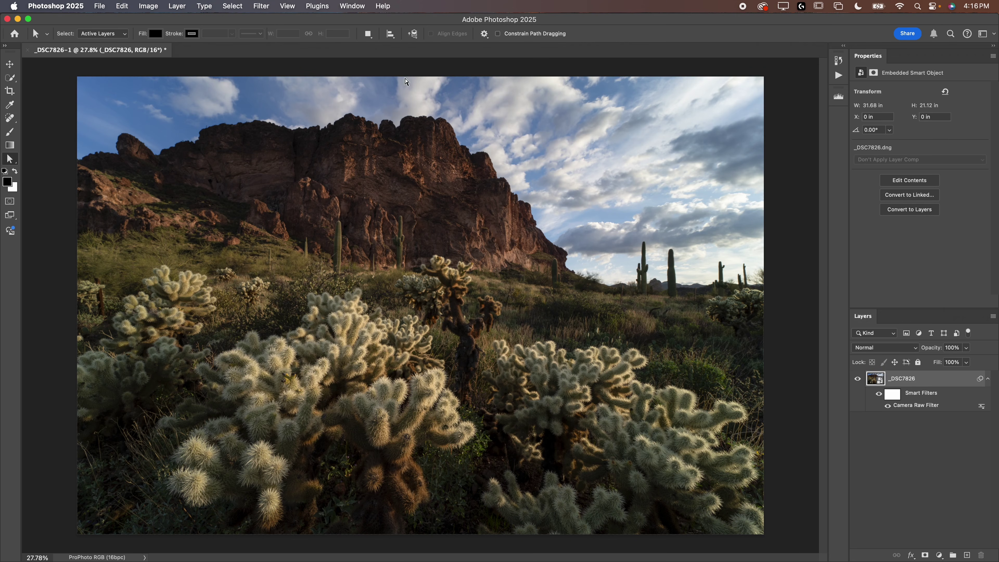
Step: Launch TK Lum-Mask from Plugins, dock it as an icon in the panel strip, and reopen it
left_click(309, 4)
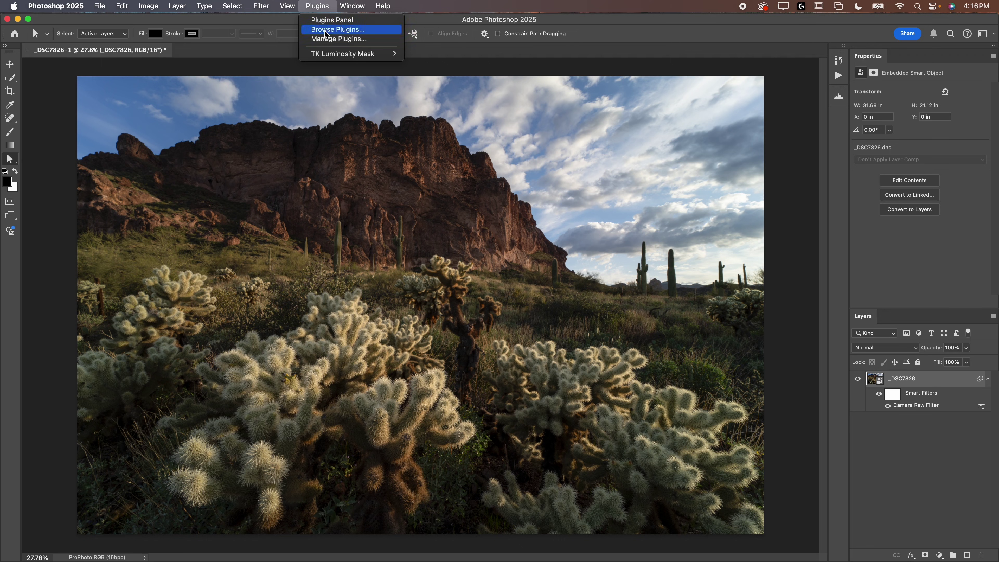
mouse_move(348, 54)
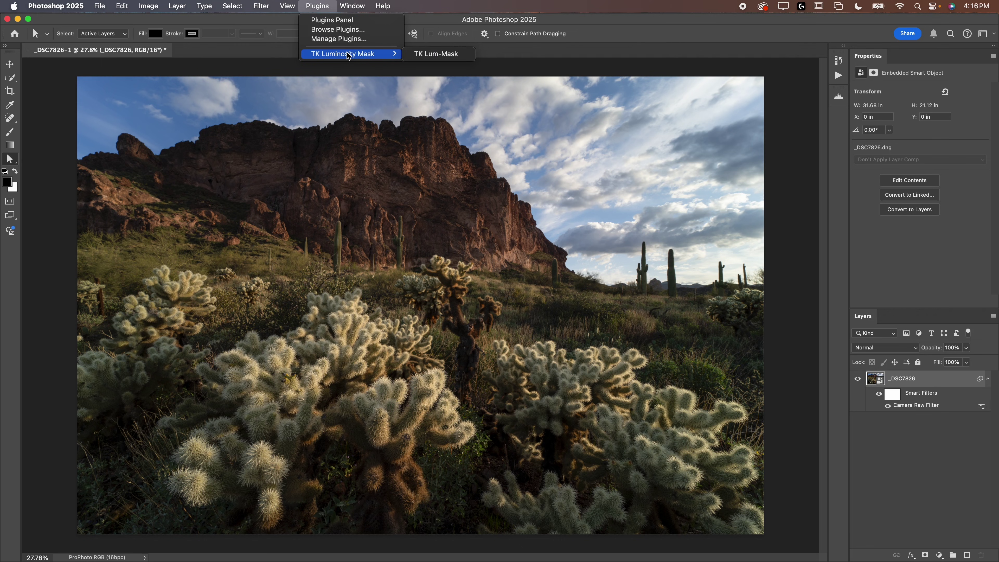
left_click(439, 59)
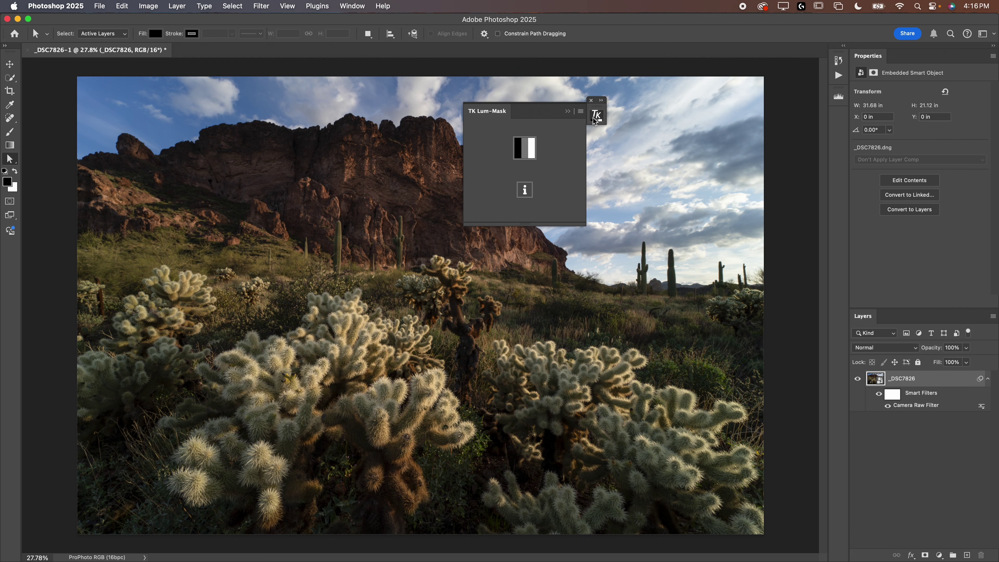
left_click(601, 121)
left_click_drag(601, 120, 840, 120)
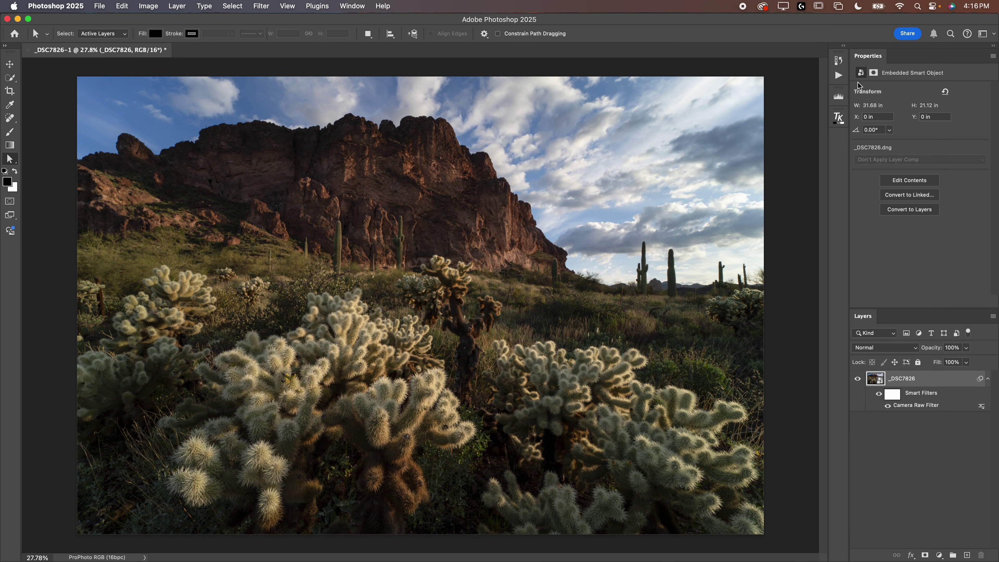
left_click(838, 118)
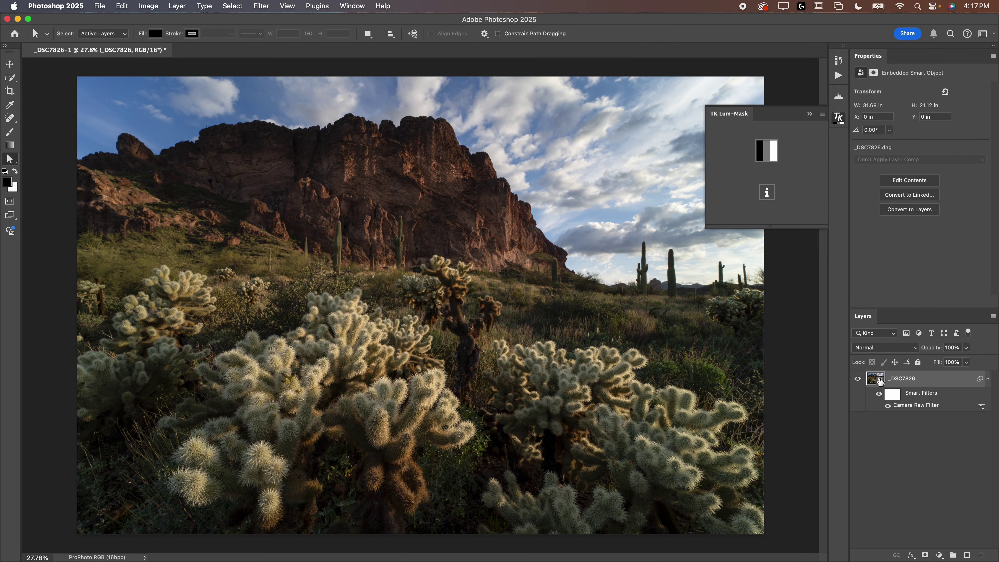
Step: Generate the luminosity masks and compare Lights 2 through 6, settling on Lights 3
left_click(768, 155)
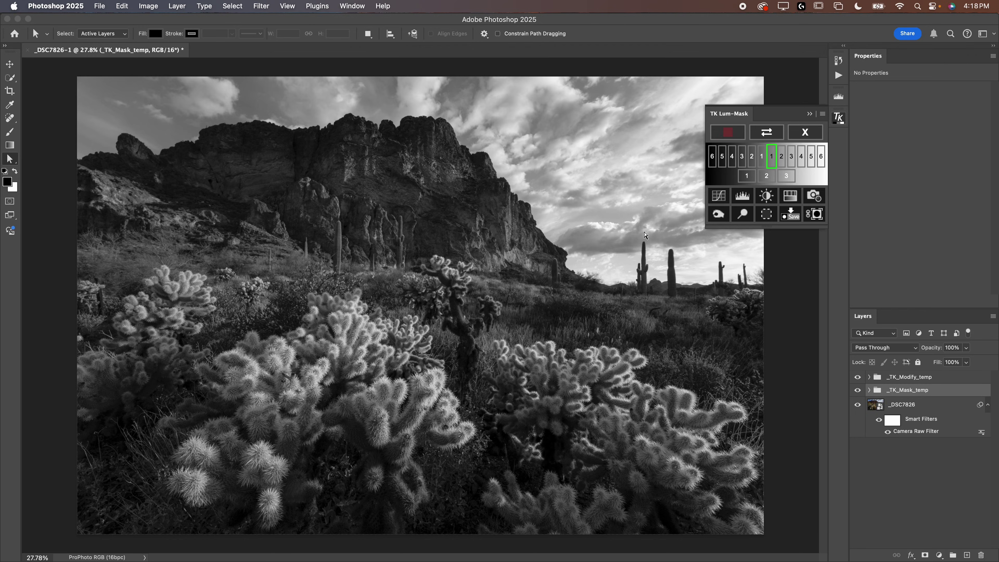
left_click(782, 157)
left_click(791, 158)
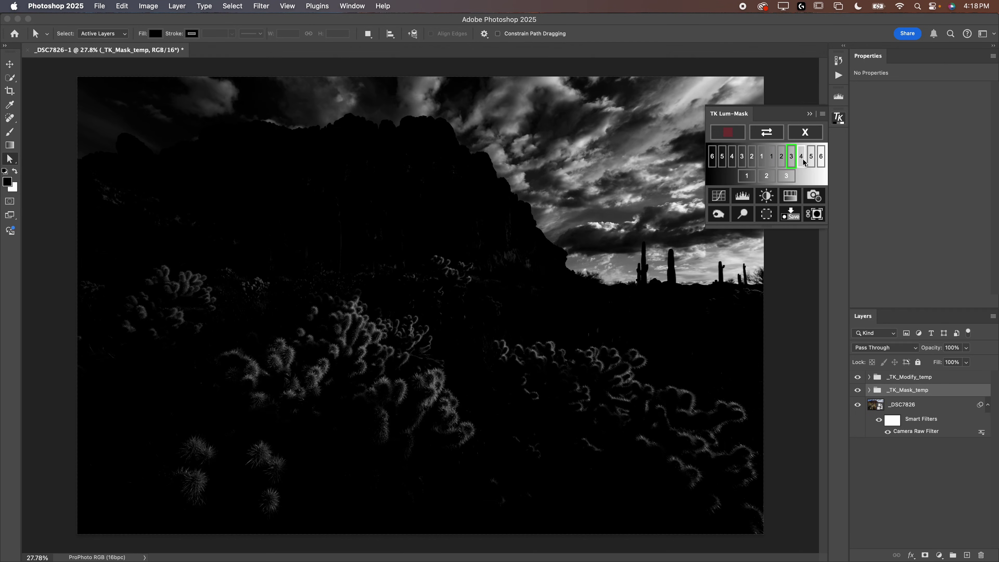
left_click(801, 162)
left_click(811, 162)
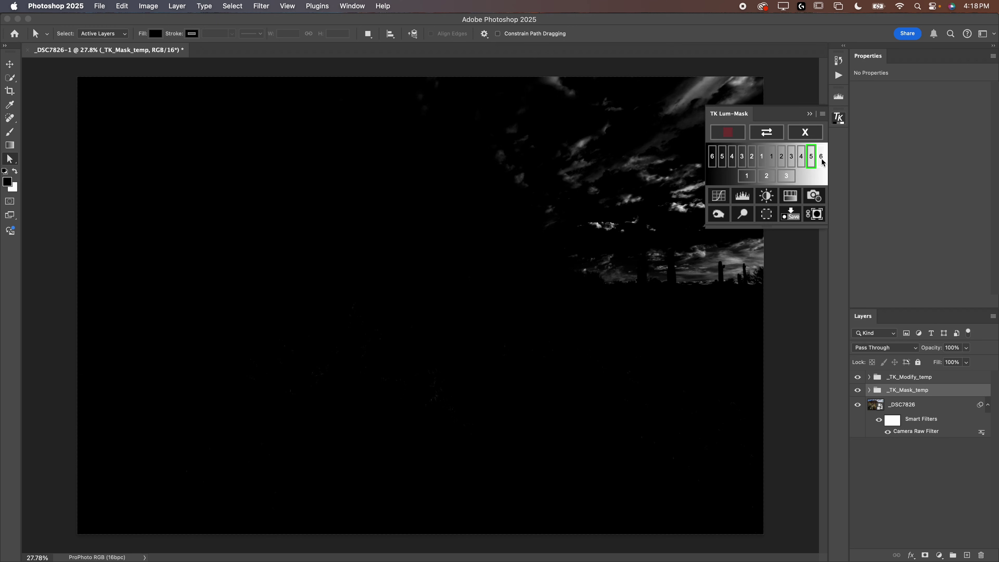
left_click(822, 162)
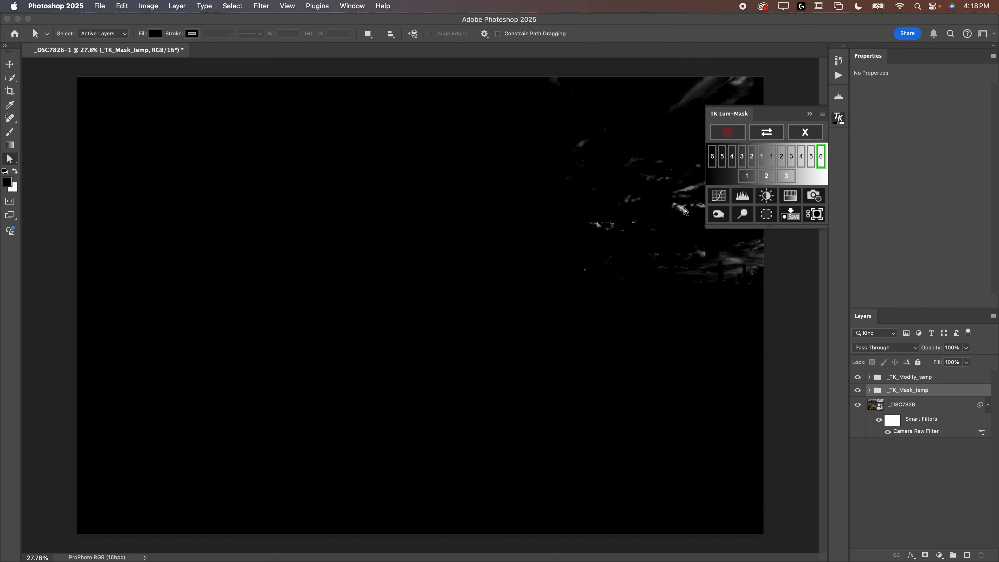
left_click(791, 162)
left_click(801, 162)
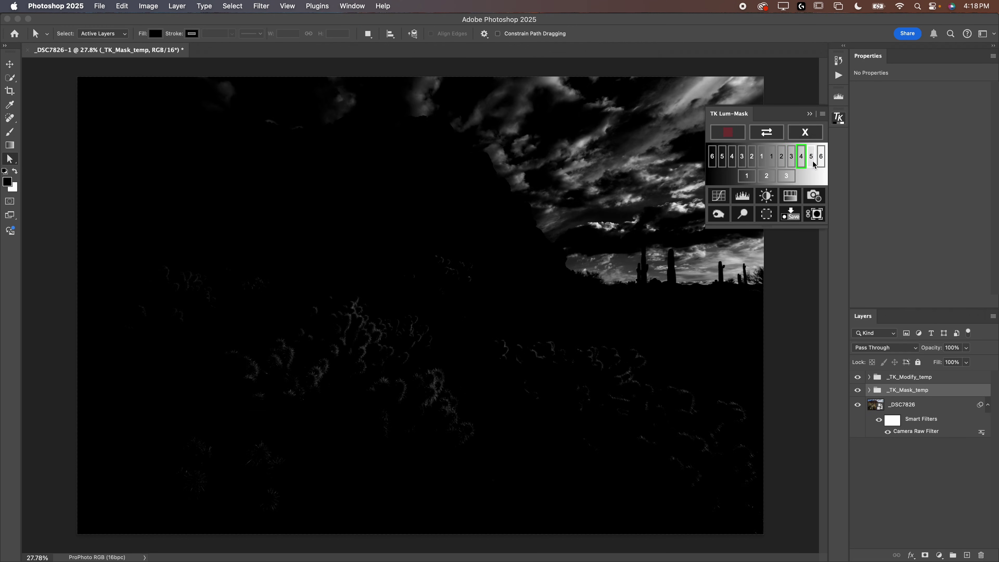
left_click(811, 164)
left_click(791, 162)
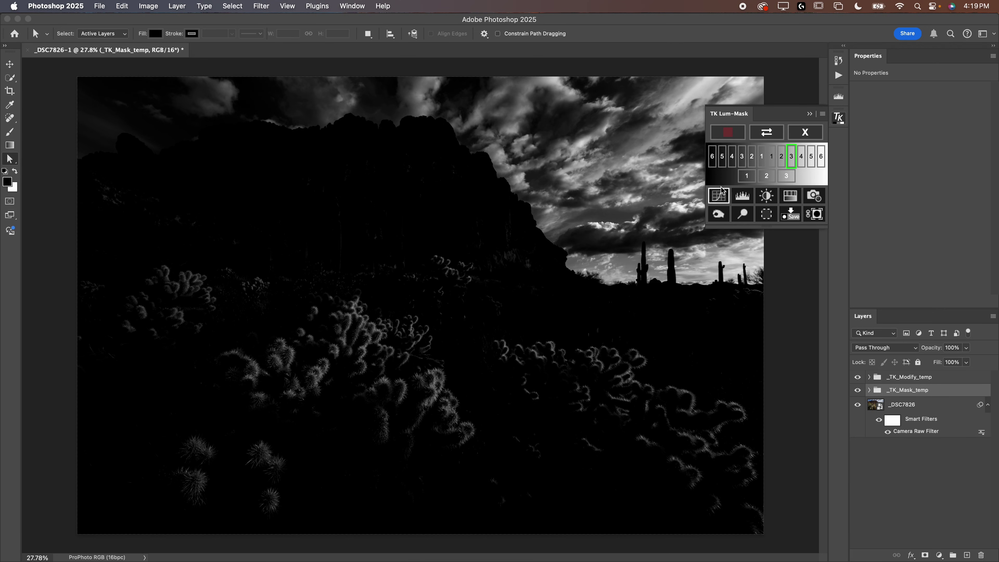
Step: Preview the Darks 1 through Darks 5 masks, ending on the deepest-shadow Darks 5
left_click(759, 159)
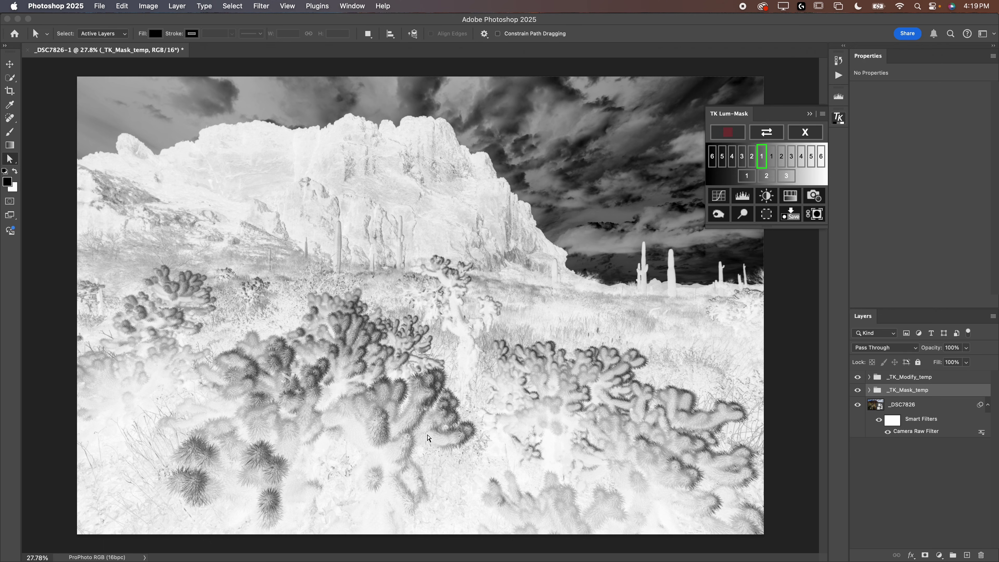
left_click(751, 159)
left_click(742, 160)
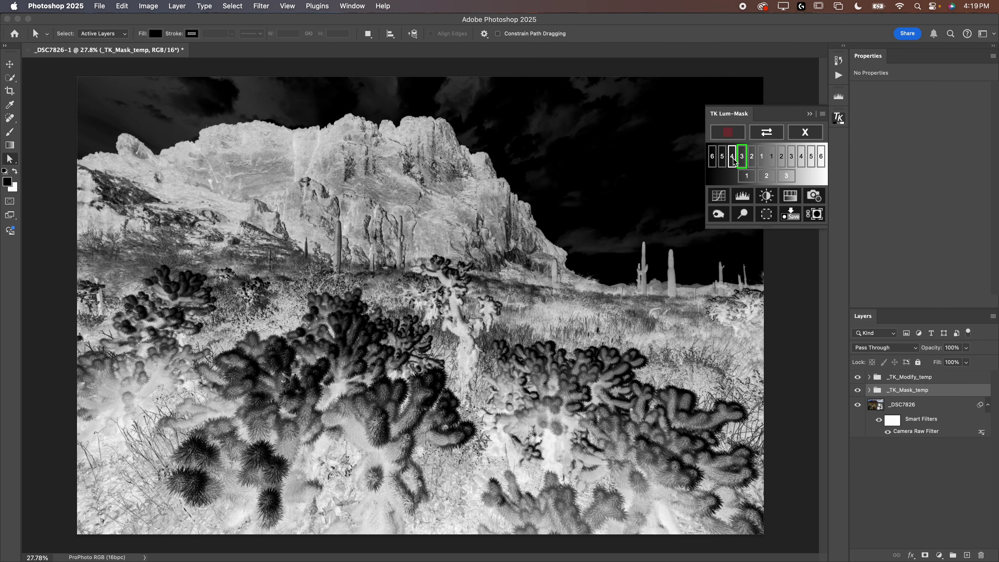
left_click(732, 160)
left_click(722, 160)
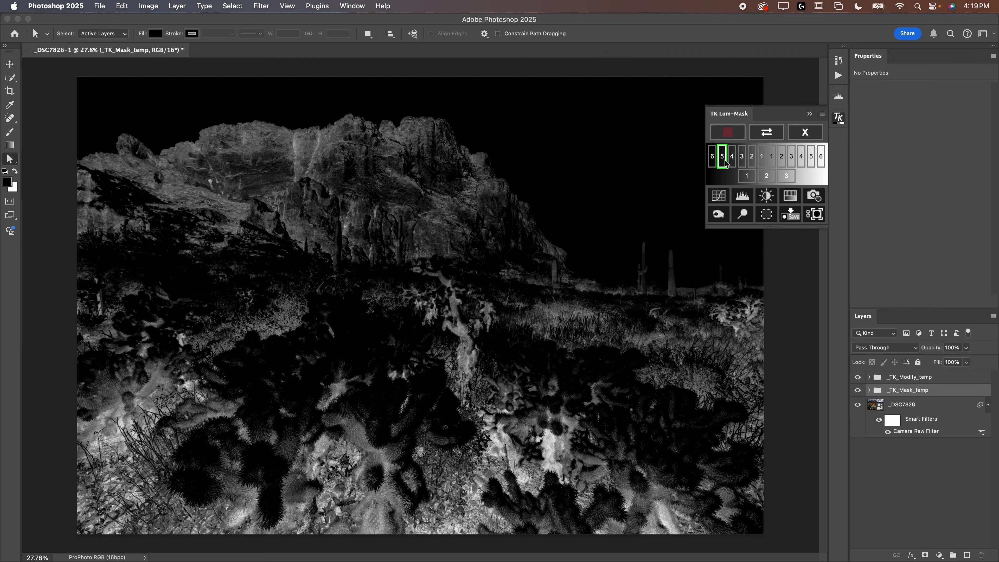
Step: Return to the Darks 4 mask and create a Curves layer masked by it
left_click(731, 159)
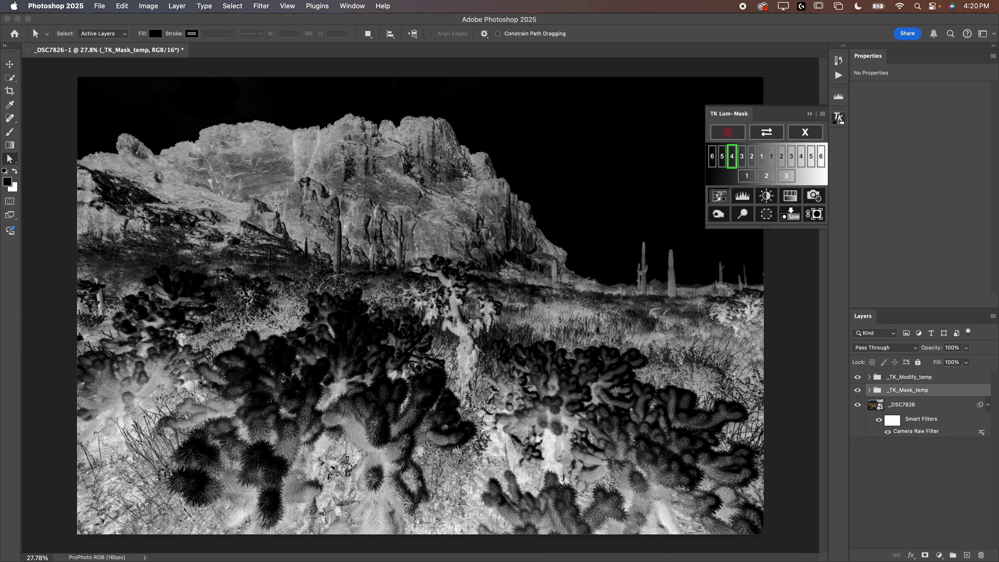
left_click(719, 196)
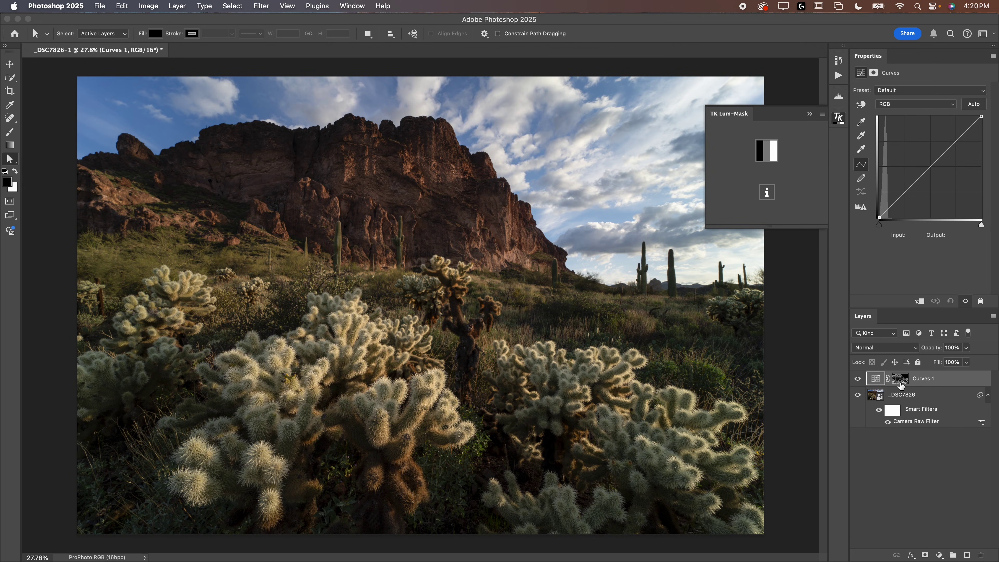
Step: Inspect the Curves 1 darks mask on its own, then return to the colour image
left_click(901, 383)
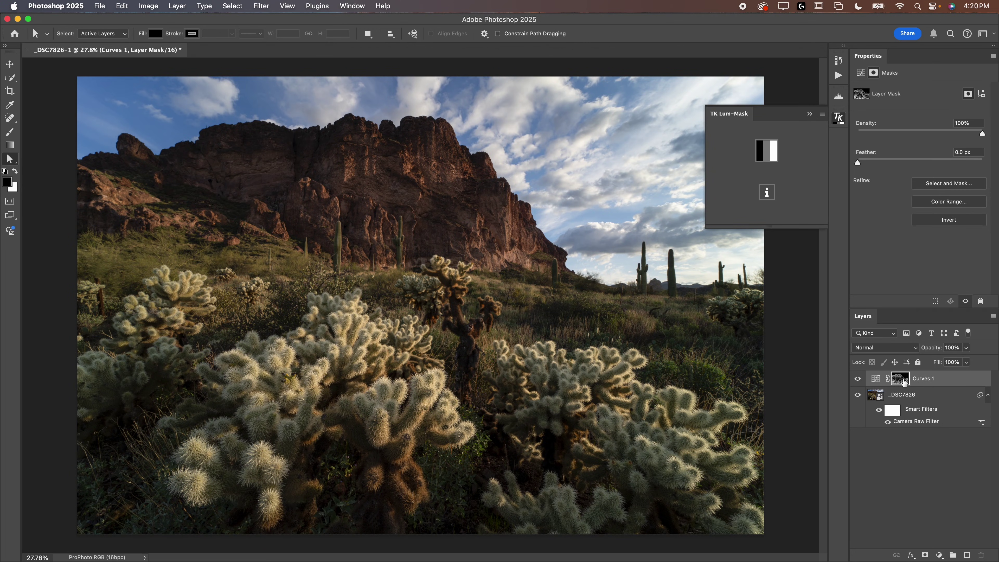
left_click(901, 380, "alt")
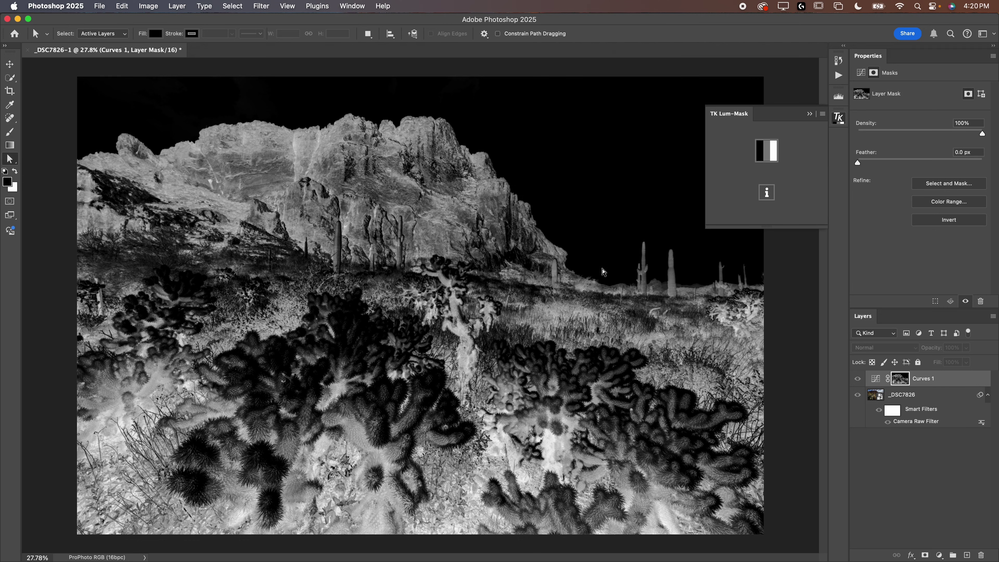
left_click(875, 384)
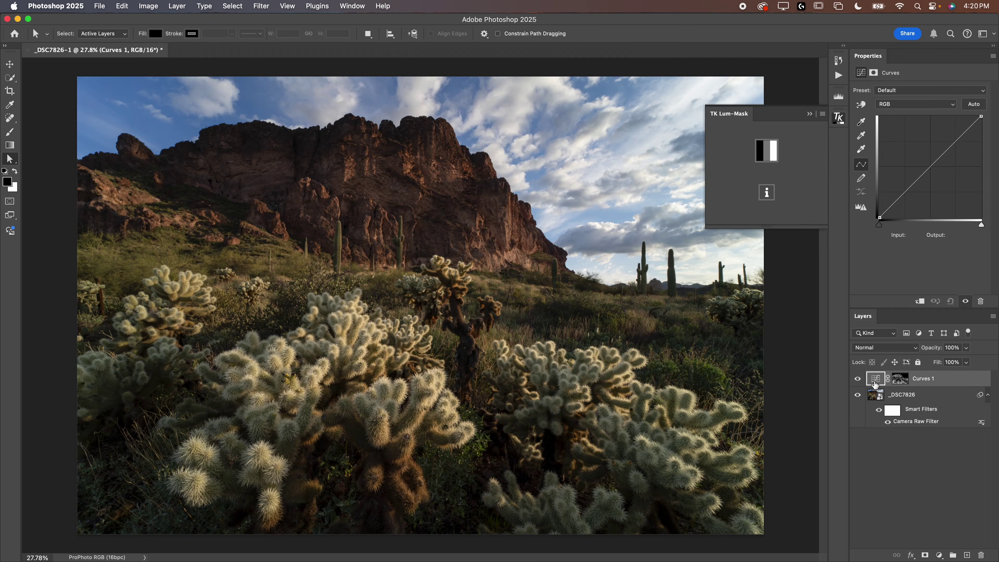
Step: Lift the Curves 1 RGB curve to brighten the shadows, input 108 to output 155
left_click(809, 114)
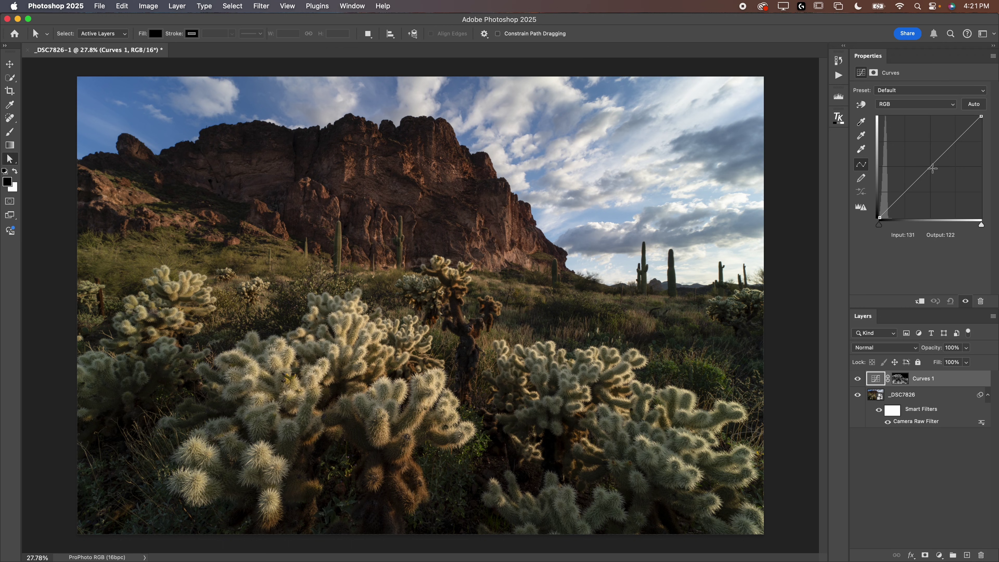
left_click_drag(929, 164, 898, 378)
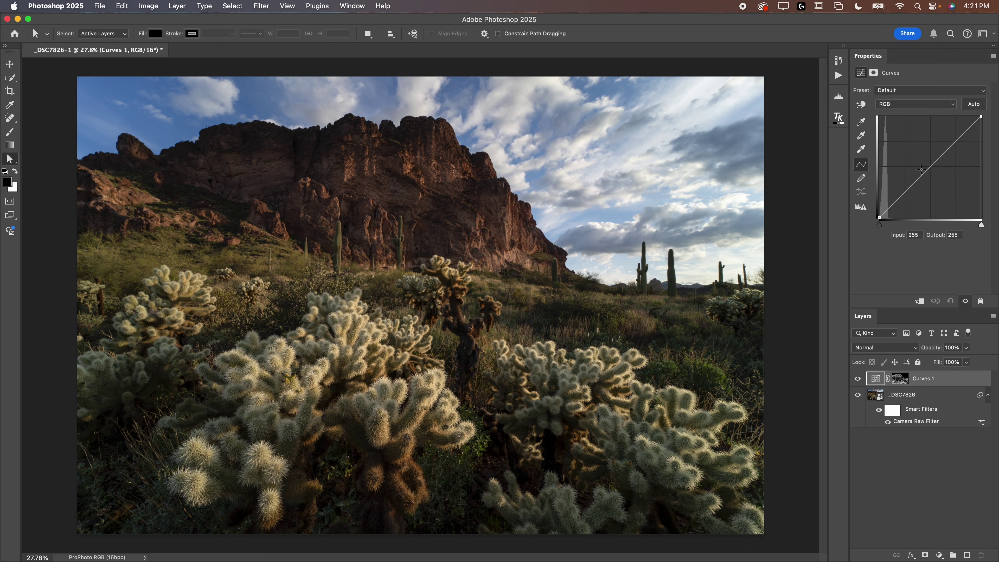
mouse_move(921, 169)
left_mouse_down()
mouse_move(909, 144)
mouse_move(923, 156)
left_mouse_up()
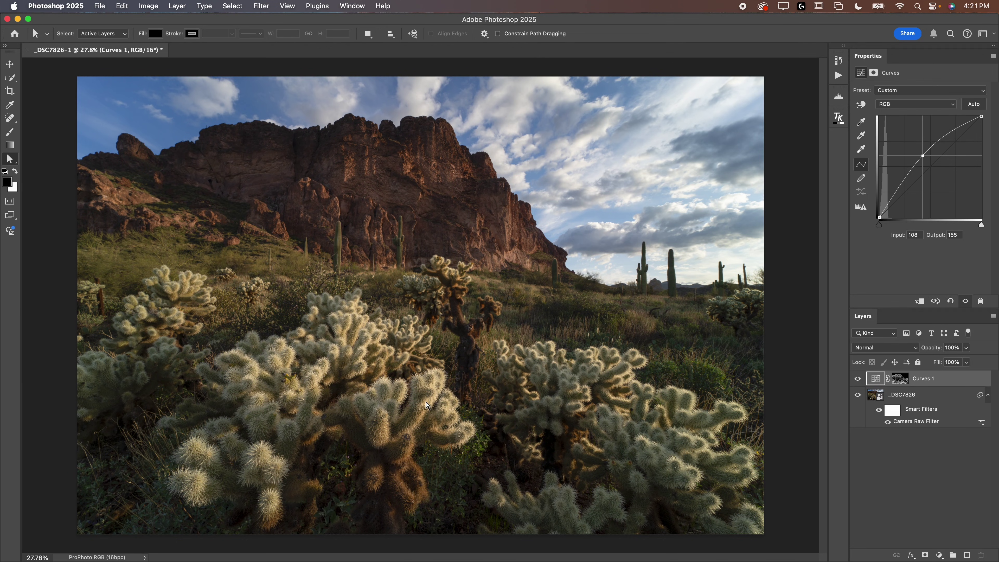
left_click(838, 118)
Step: Regenerate the masks, compare Lights 2–4, and add a Curves layer masked by Lights 3
left_click(773, 155)
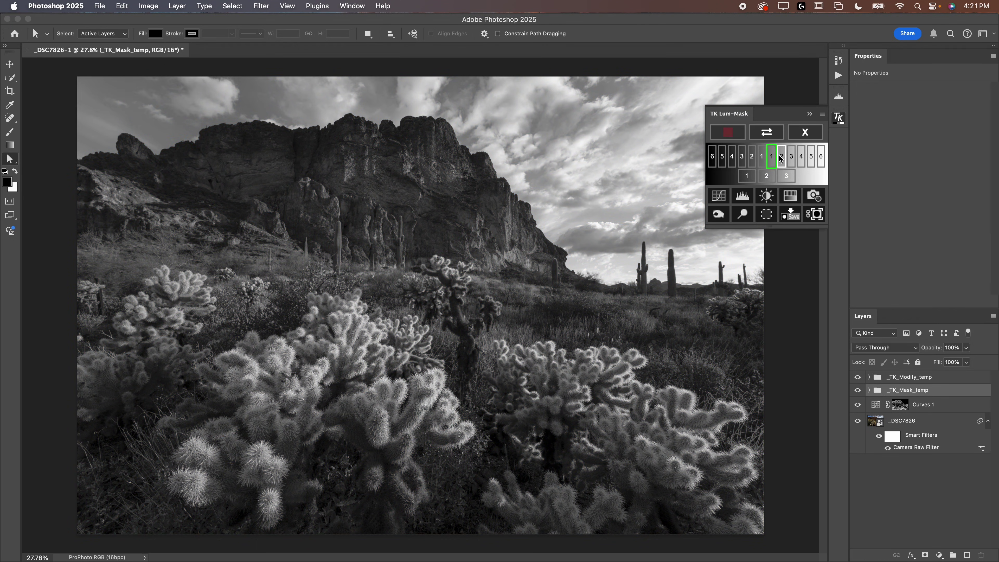
left_click(801, 157)
left_click(791, 158)
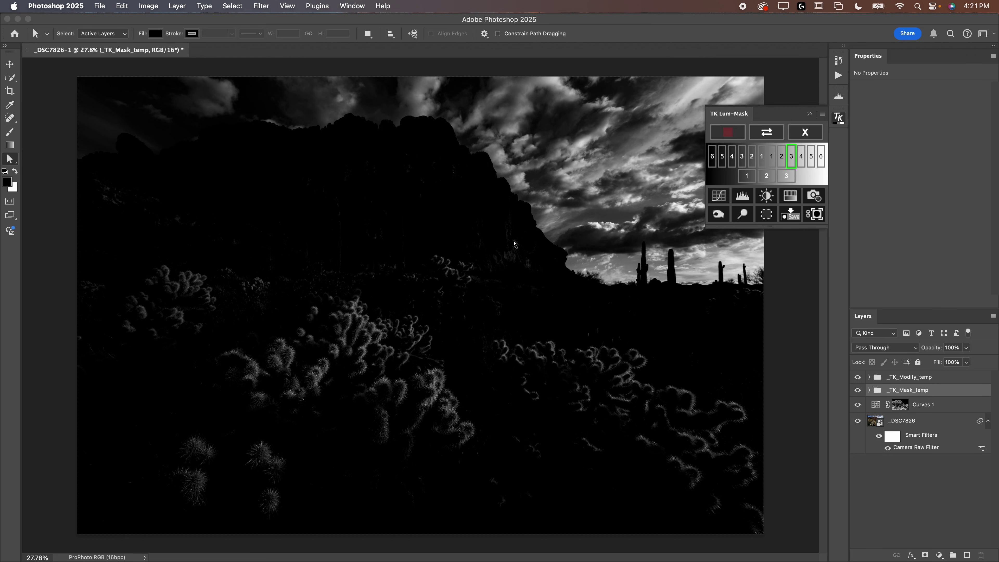
left_click(781, 157)
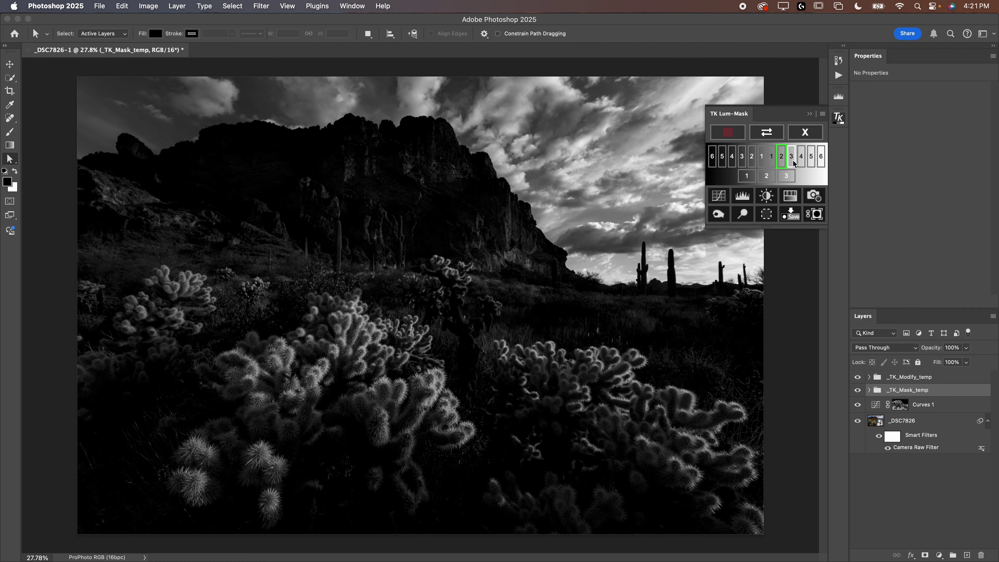
left_click(793, 161)
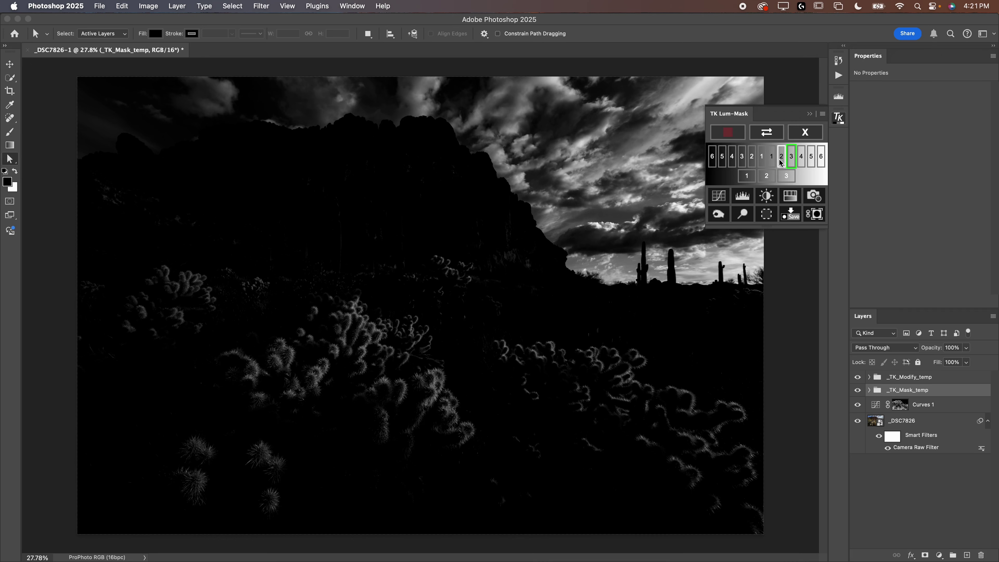
left_click(781, 162)
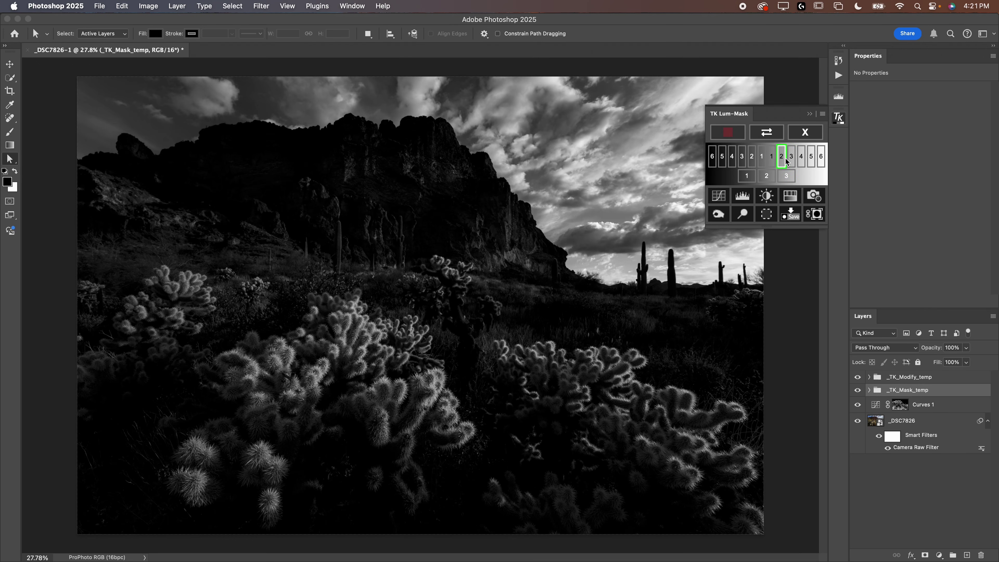
left_click(791, 160)
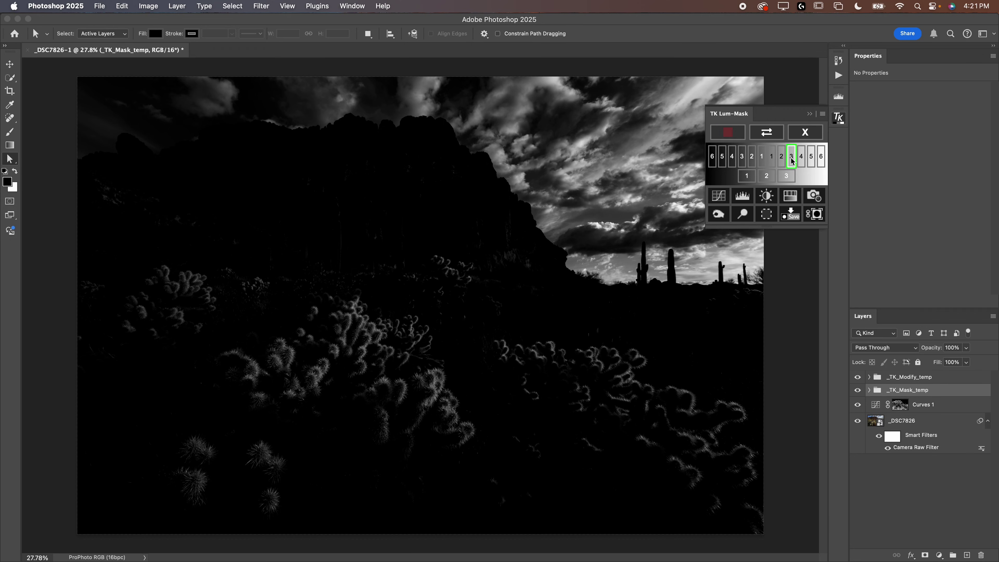
left_click(721, 200)
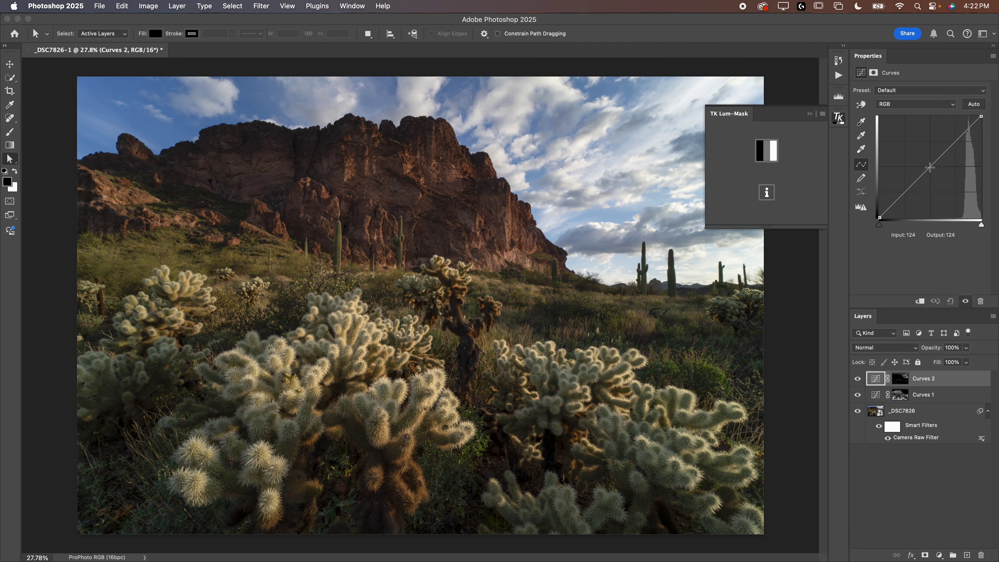
Step: Raise the Curves 2 curve to brighten highlights and zoom in to check cactus detail
left_click_drag(930, 167, 911, 145)
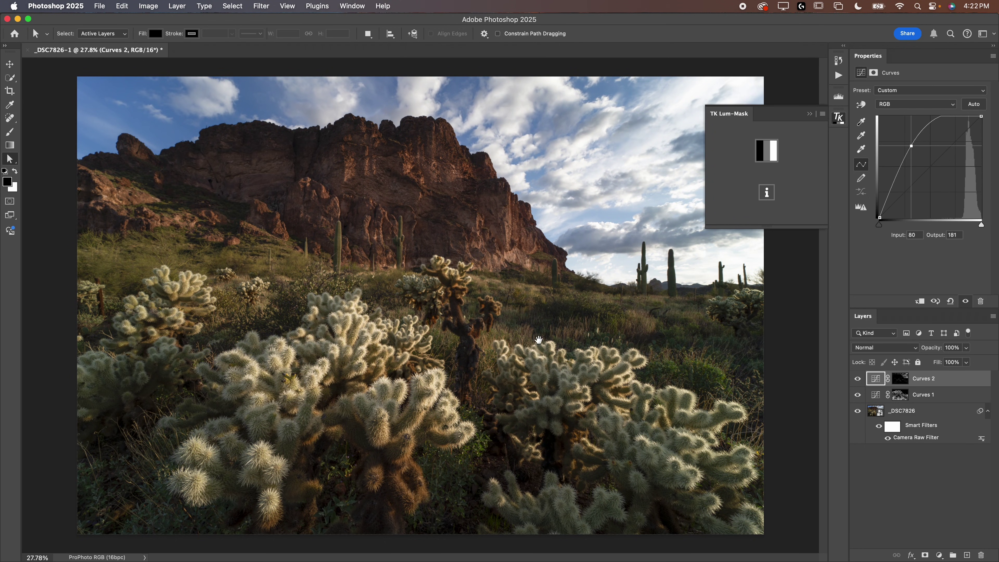
scroll(539, 339, "up", 10)
left_click(581, 399)
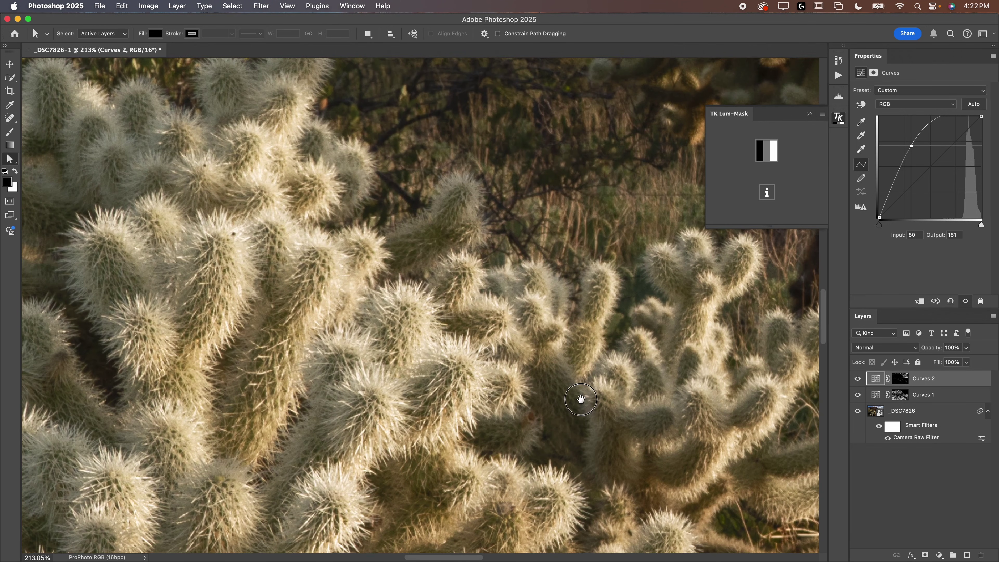
left_click_drag(580, 399, 911, 161)
key("super+0")
Step: Compare Curves 2 on and off, steepen its curve further, and select its layer mask
left_click(857, 379)
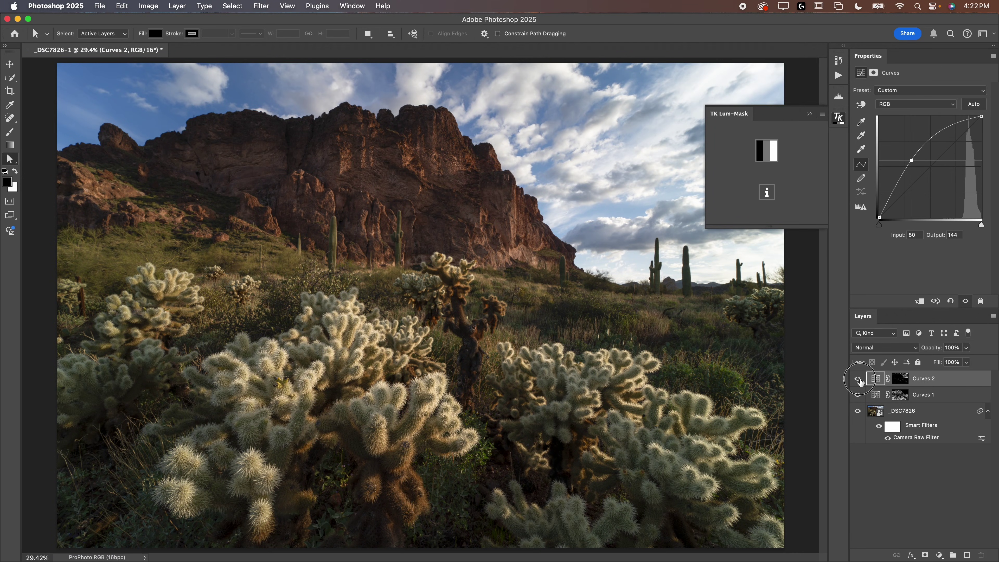
left_click(857, 378)
left_click(858, 378)
left_click(857, 379)
left_click_drag(911, 161, 906, 153)
left_click(809, 114)
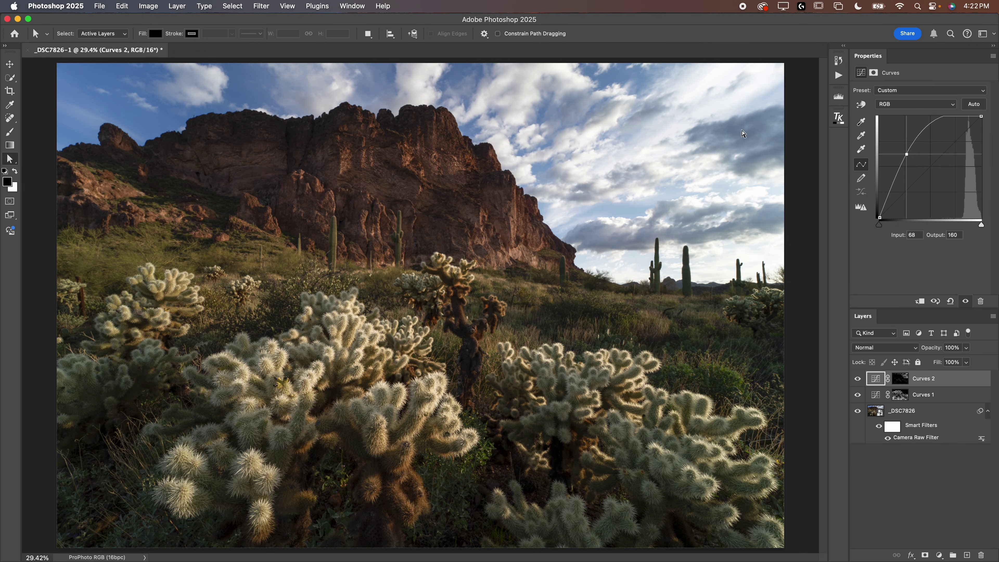
left_click(857, 378)
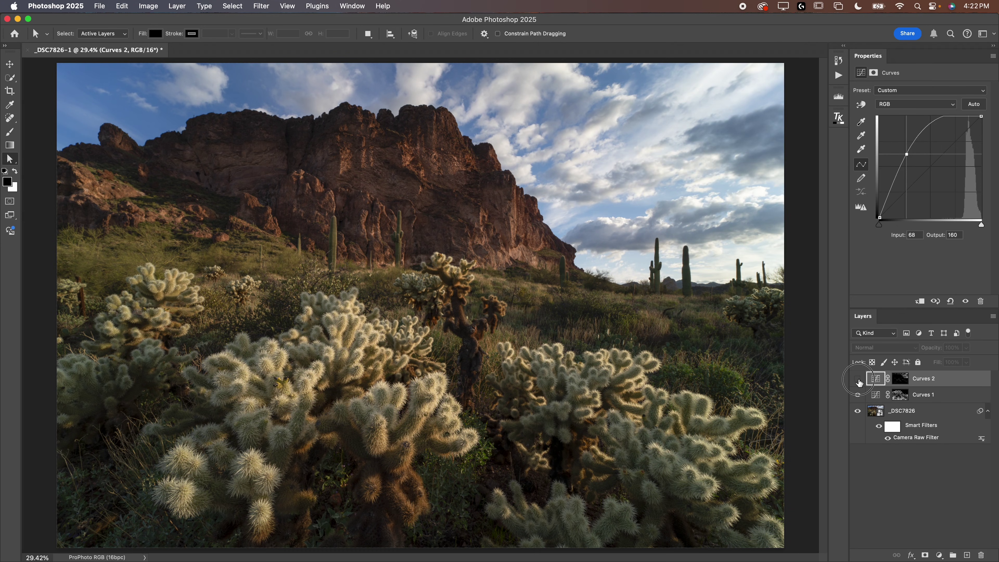
left_click(857, 378)
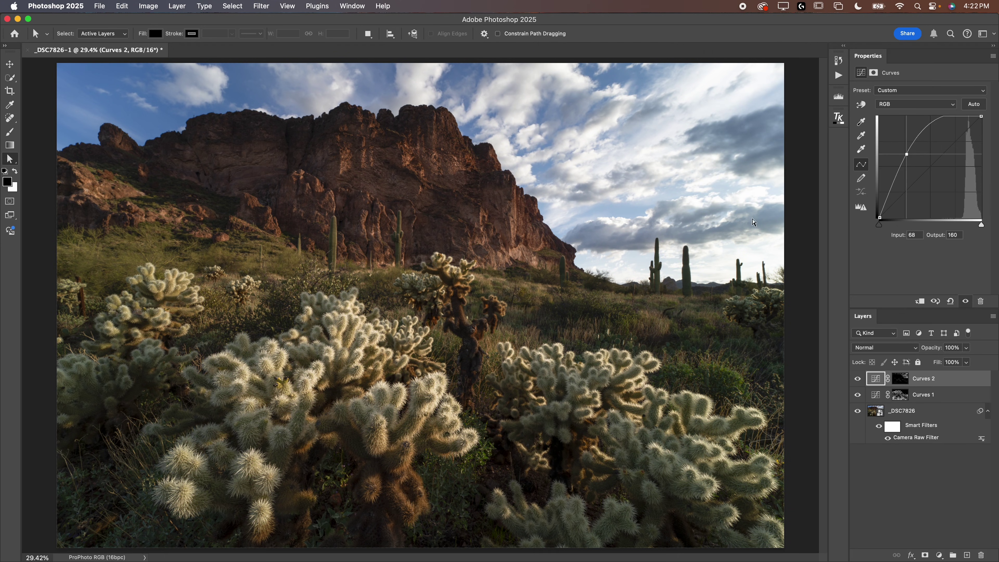
left_click(900, 379)
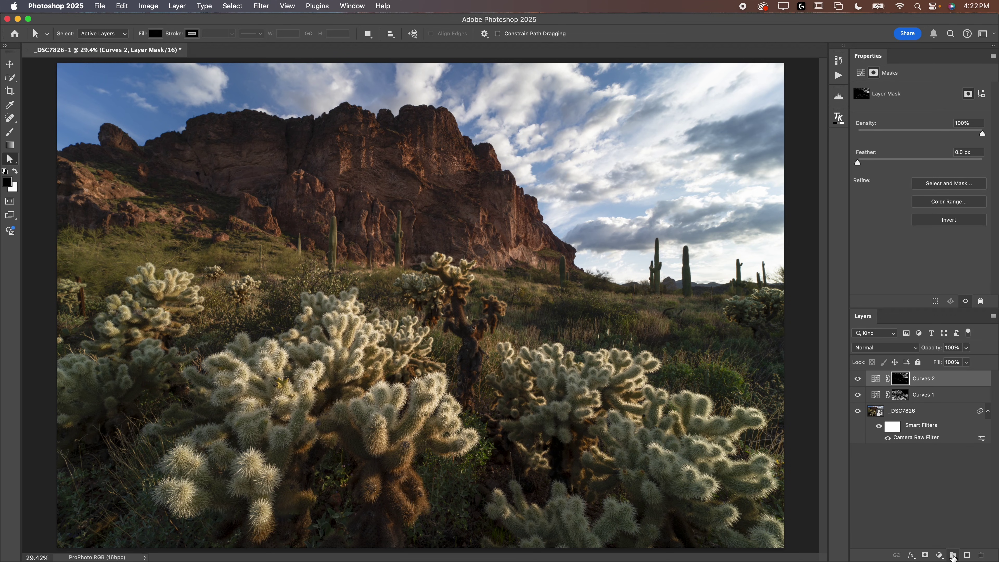
Step: Create Group 1, move Curves 2 into it with Curves 1, and add a group mask
left_click(952, 555)
left_click(877, 391)
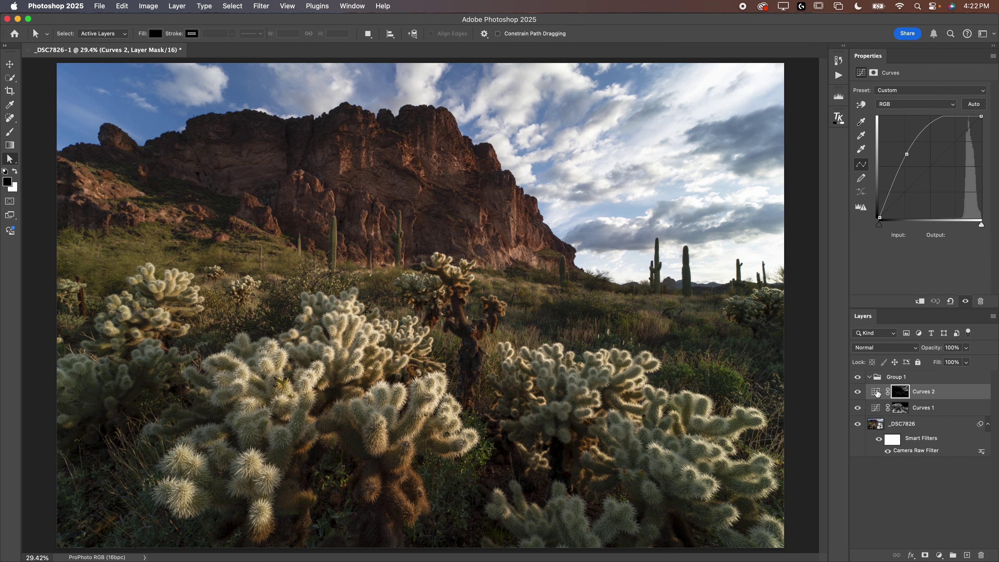
left_click_drag(875, 394, 888, 380)
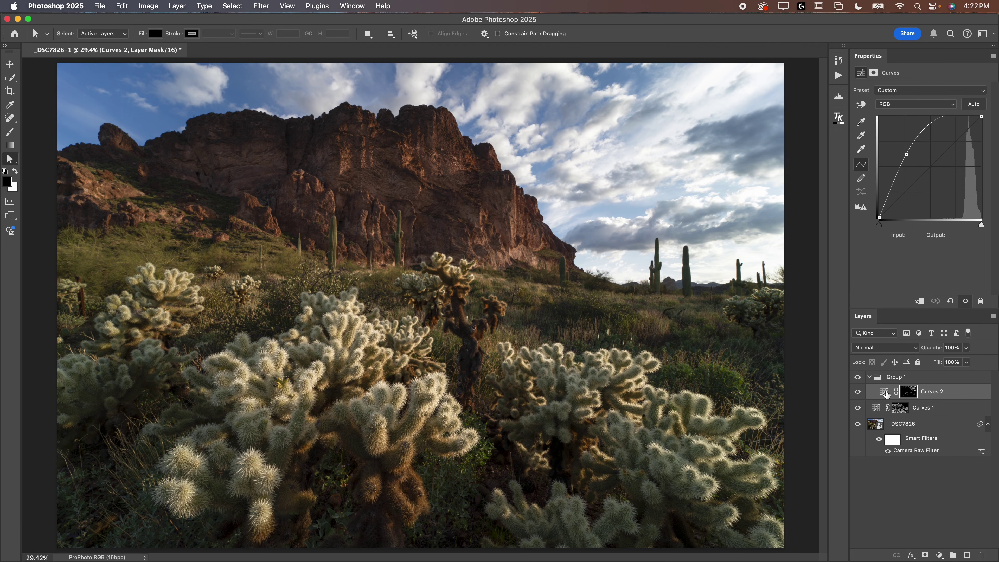
left_click(884, 393)
left_click(894, 379)
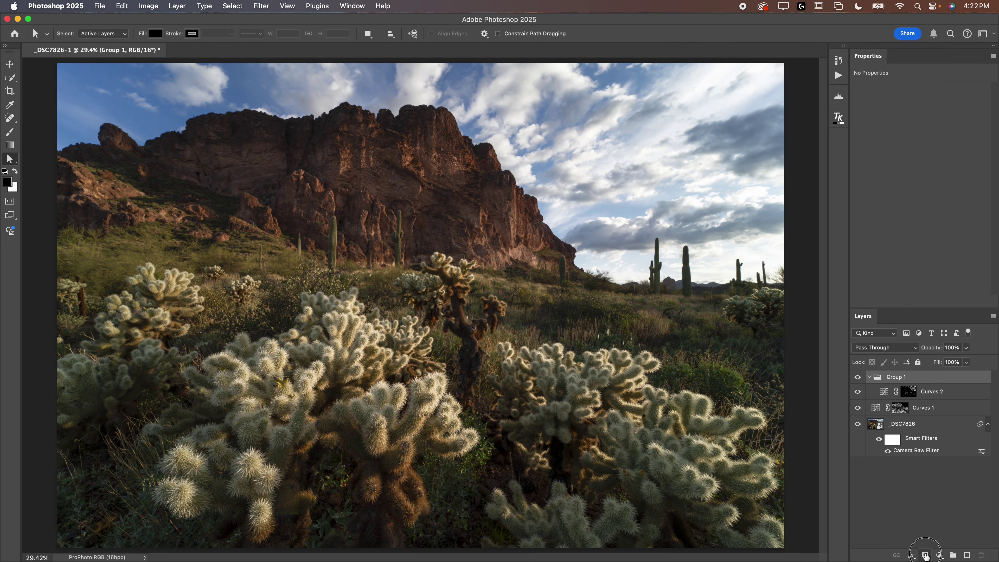
left_click(925, 555)
Step: Paint the sky and mountain black on Group 1's mask with a 2480 px Normal-mode brush
left_click(12, 133)
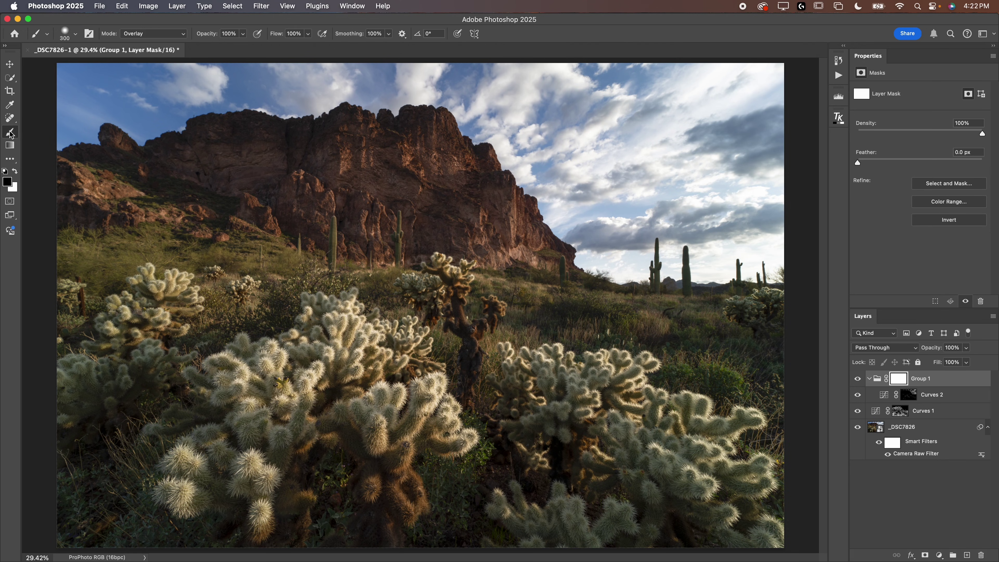
left_click(145, 33)
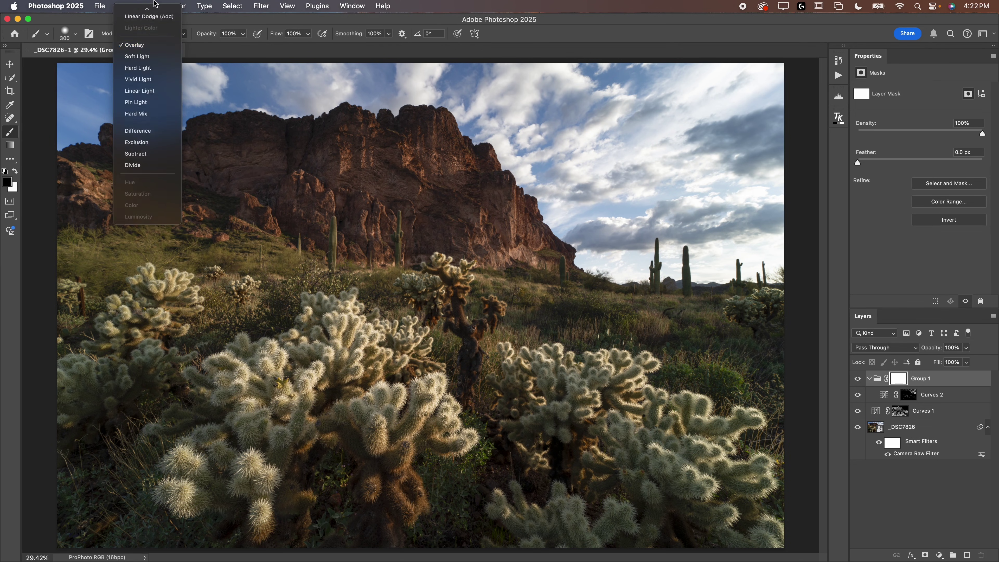
left_click(149, 17)
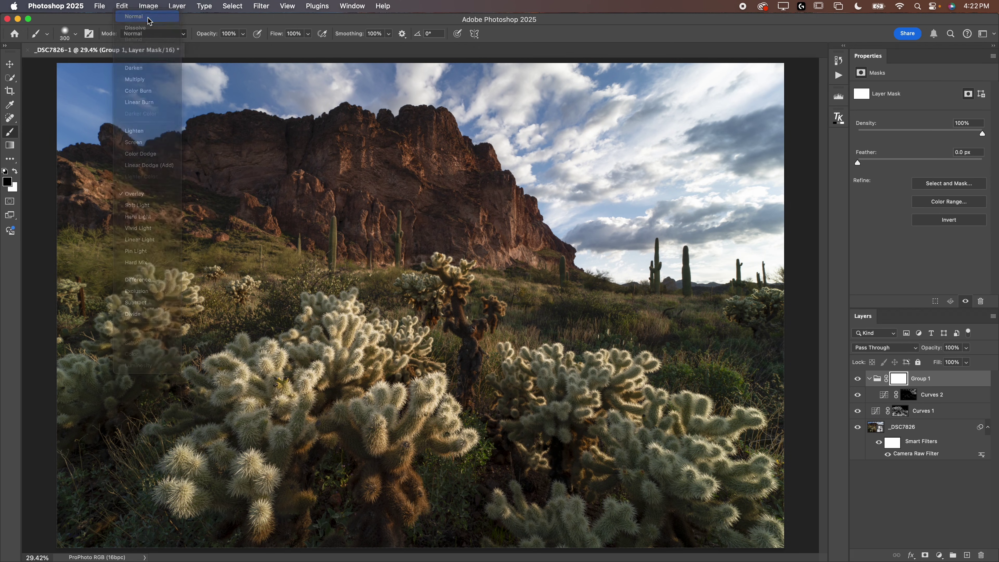
left_click(75, 34)
left_click_drag(112, 67, 121, 65)
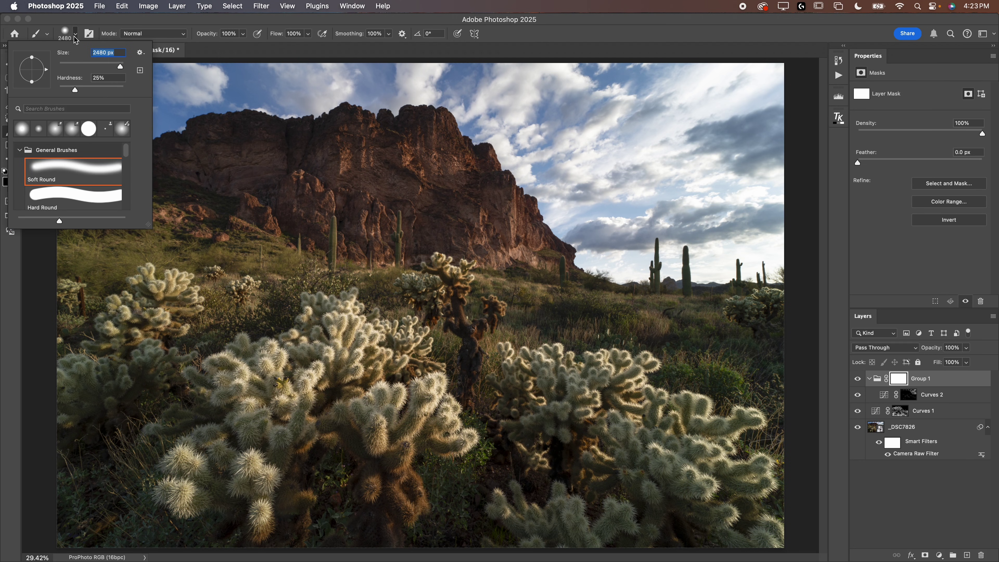
key("Return")
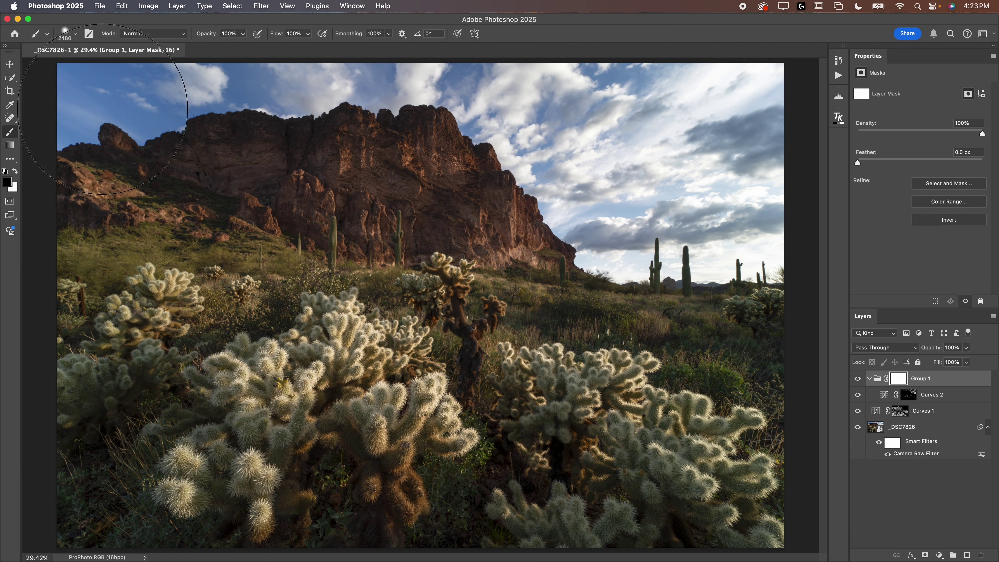
mouse_move(564, 115)
left_mouse_down()
mouse_move(602, 168)
mouse_move(713, 200)
mouse_move(513, 123)
left_mouse_up()
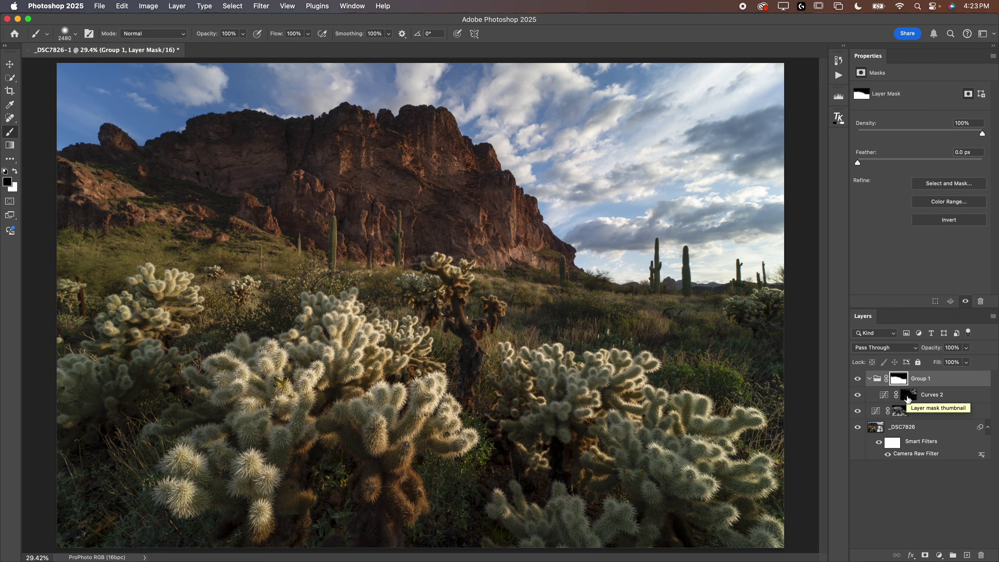
left_click(907, 397, "alt")
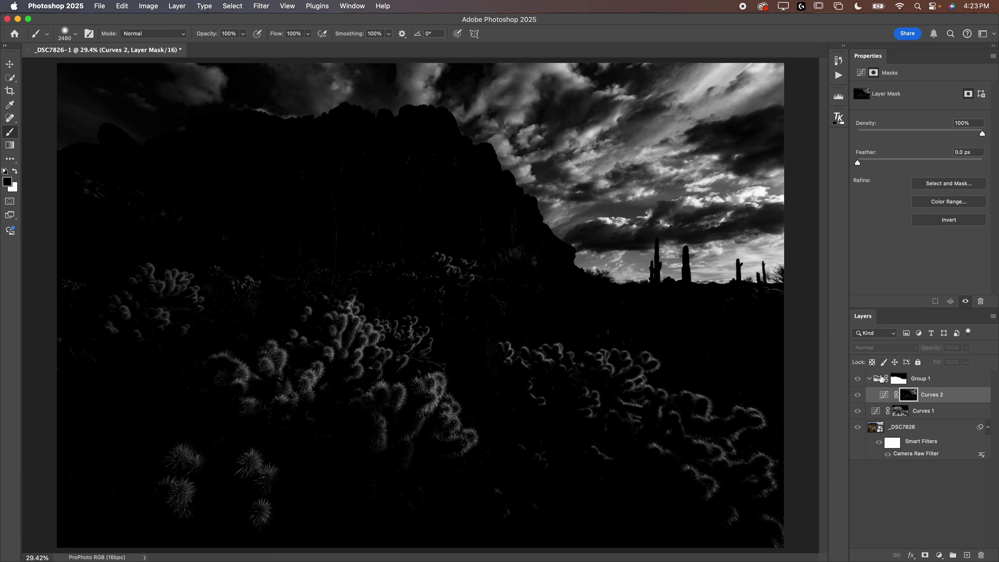
left_click(899, 382, "alt")
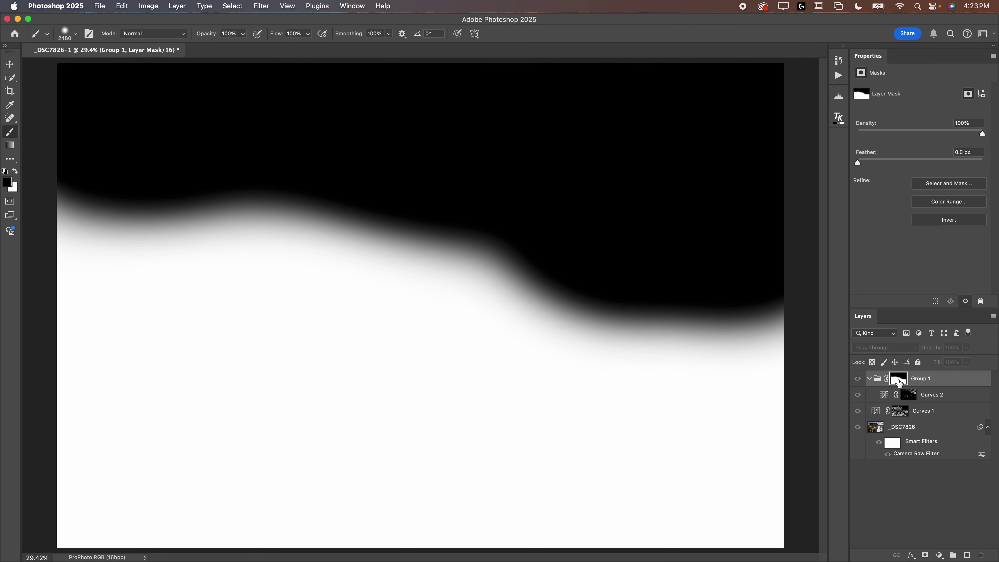
left_click(898, 384)
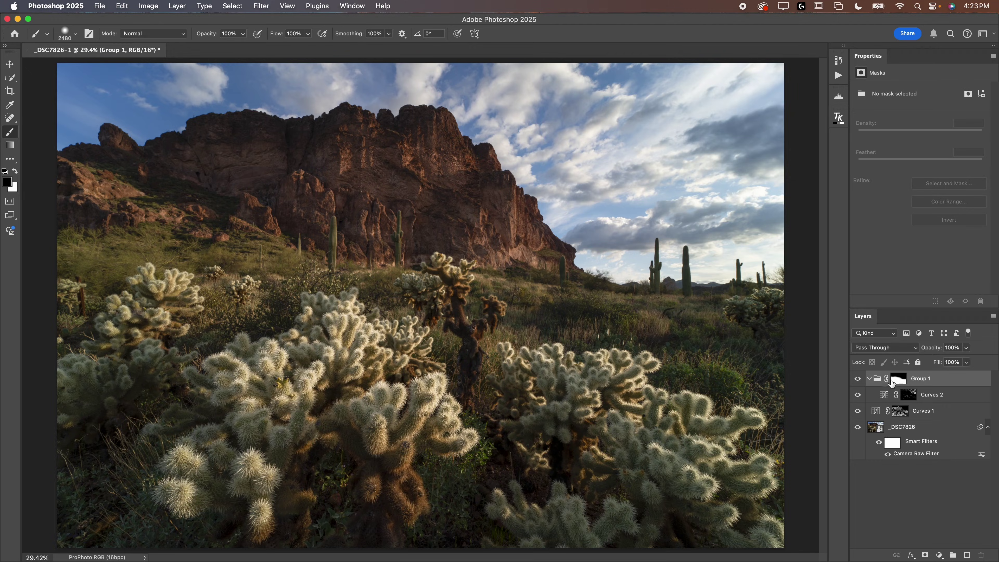
left_click(855, 379)
left_click(855, 379)
left_click(855, 379)
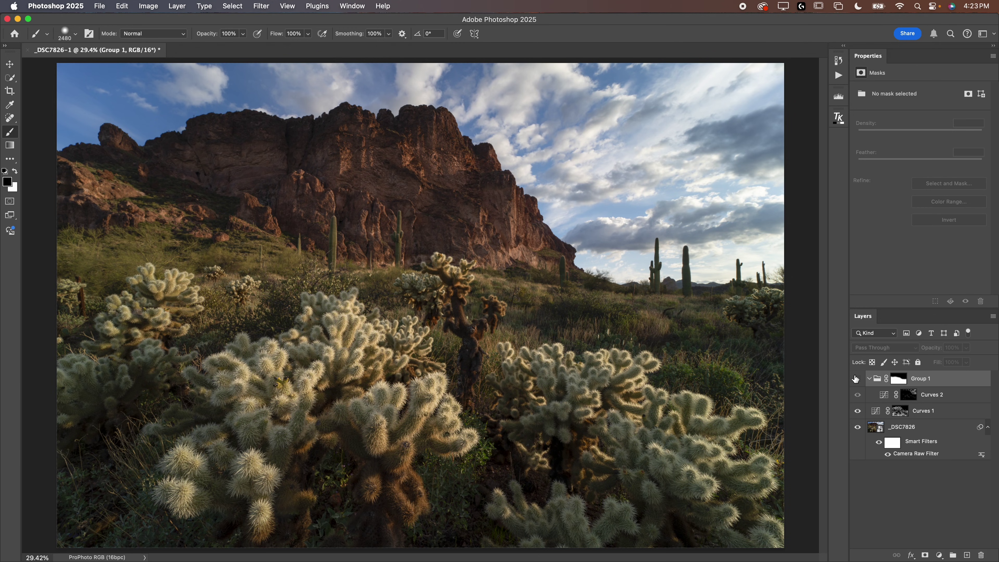
left_click(856, 379)
left_click(856, 379)
left_click(855, 379)
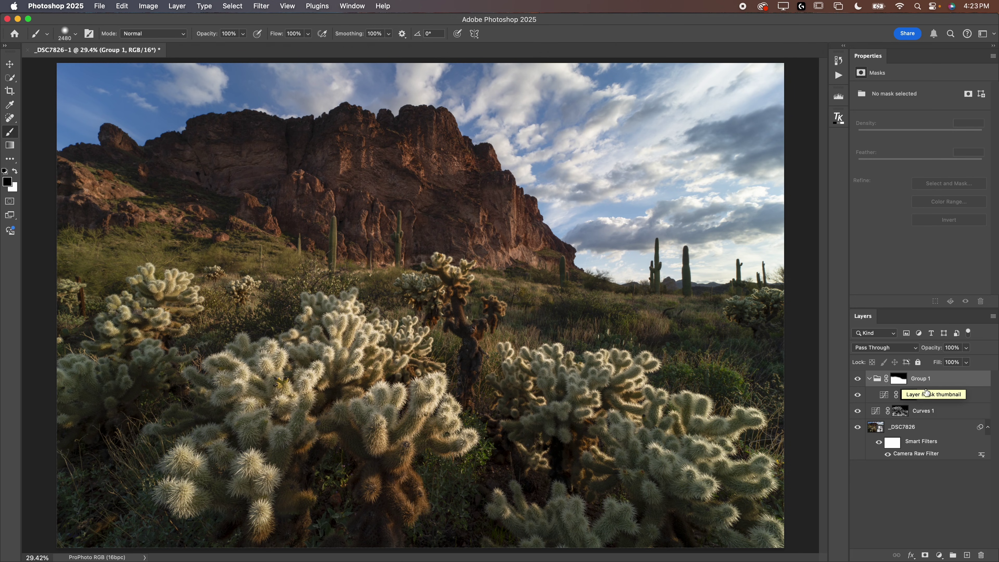
left_click(907, 395)
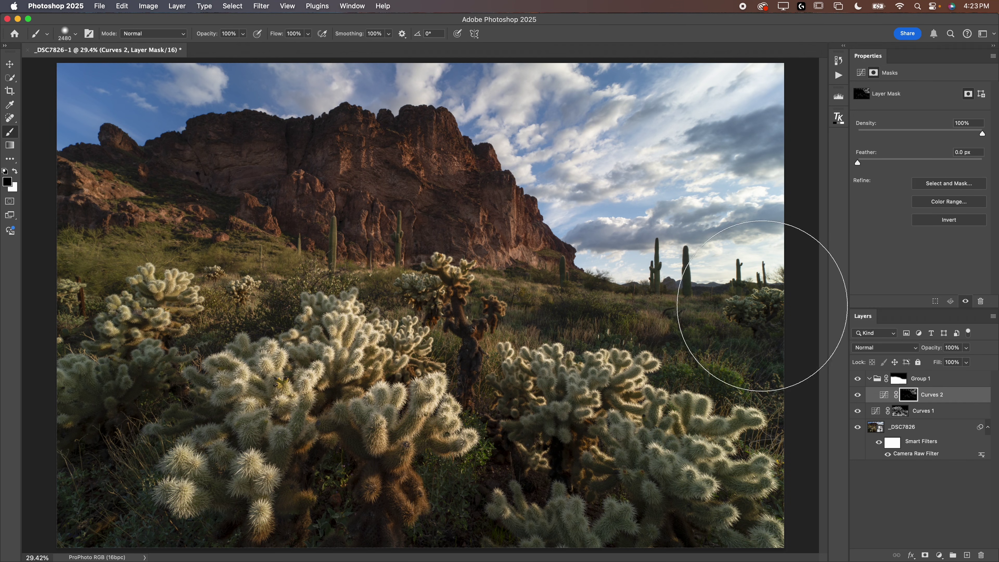
Step: Collapse Group 1 and preview the Lights 2 mask in TK Lum-Mask
left_click(878, 380)
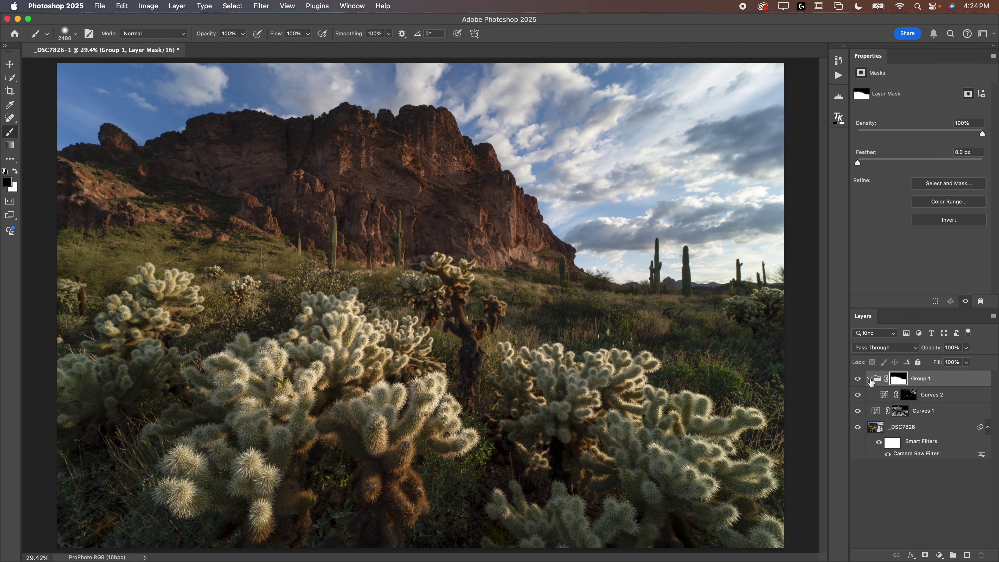
left_click(870, 378)
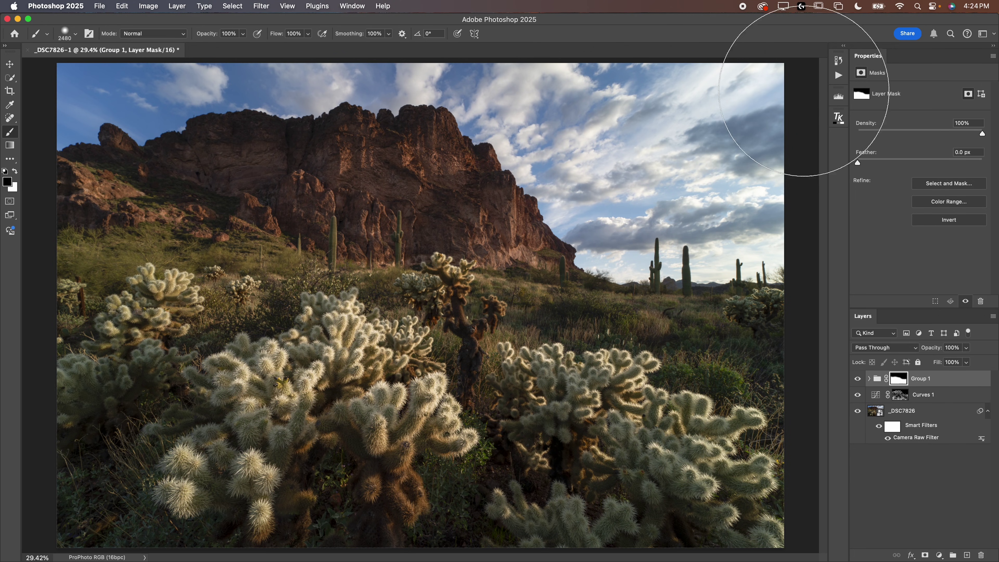
left_click(839, 120)
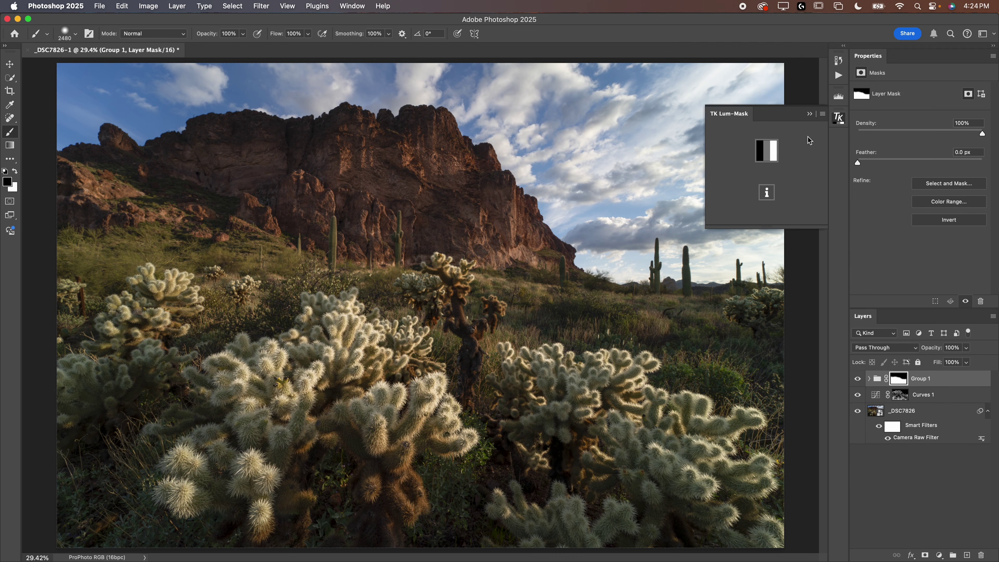
left_click(770, 149)
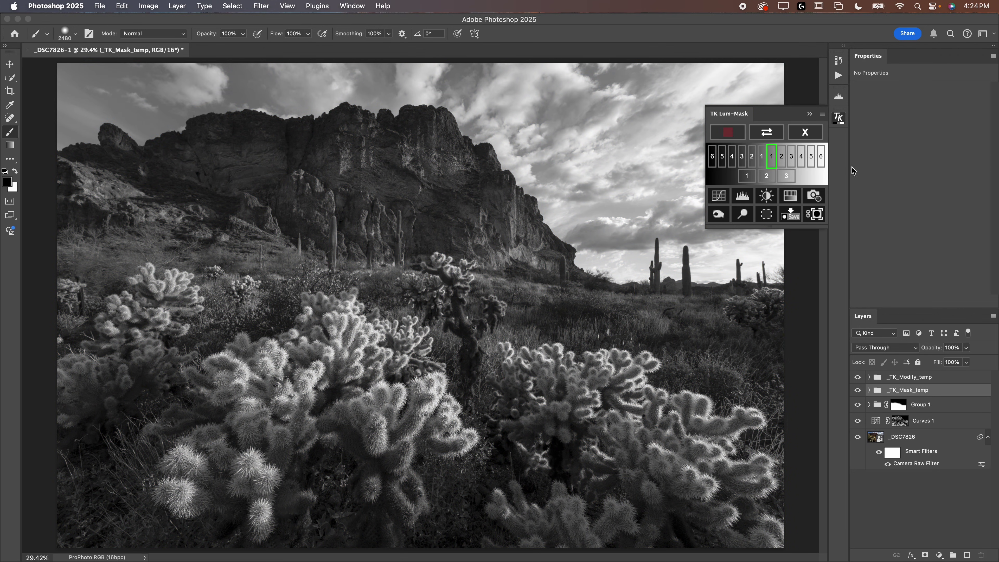
left_click(781, 157)
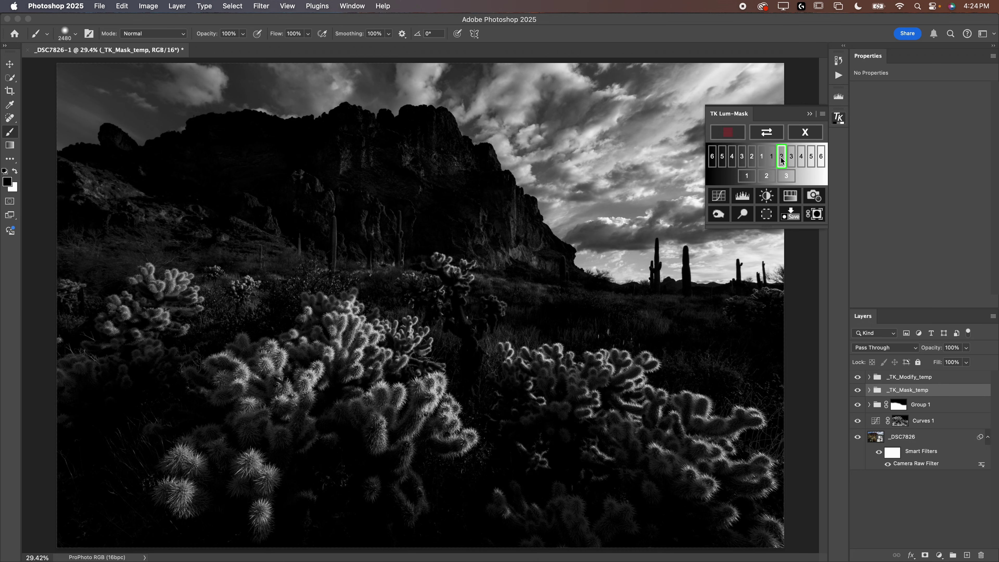
Step: Add a Lights 2-masked Hue/Saturation layer with Saturation +53 and toggle it to compare
left_click(791, 199)
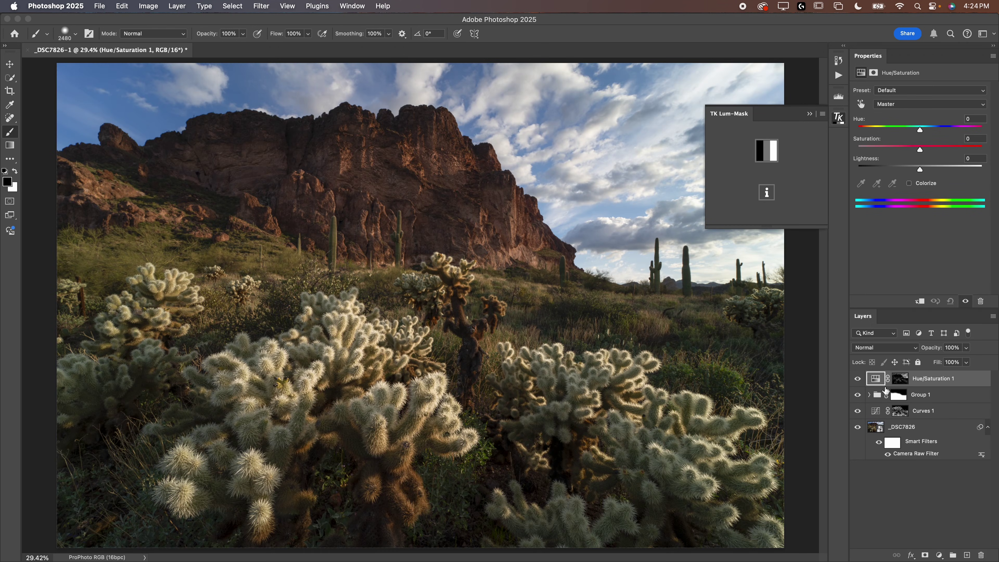
left_click(920, 150)
left_click_drag(920, 150, 952, 150)
left_click(809, 114)
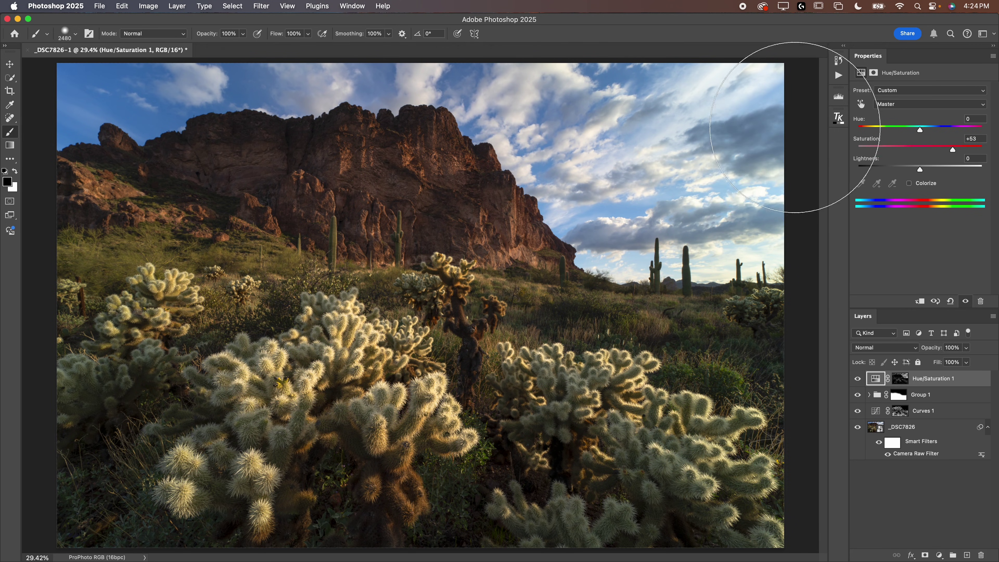
left_click(858, 378)
Step: Move Hue/Saturation 1 into Group 1 above Curves 2 and toggle the group to compare
left_click(858, 378)
left_click_drag(876, 380, 880, 395)
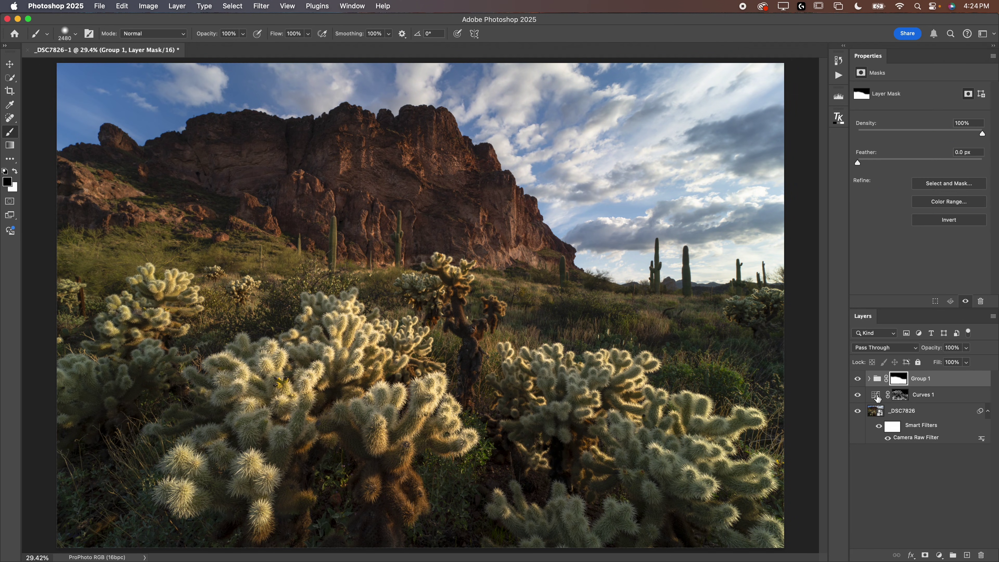
left_click(856, 380)
left_click(856, 379)
left_click(856, 379)
left_click(856, 379)
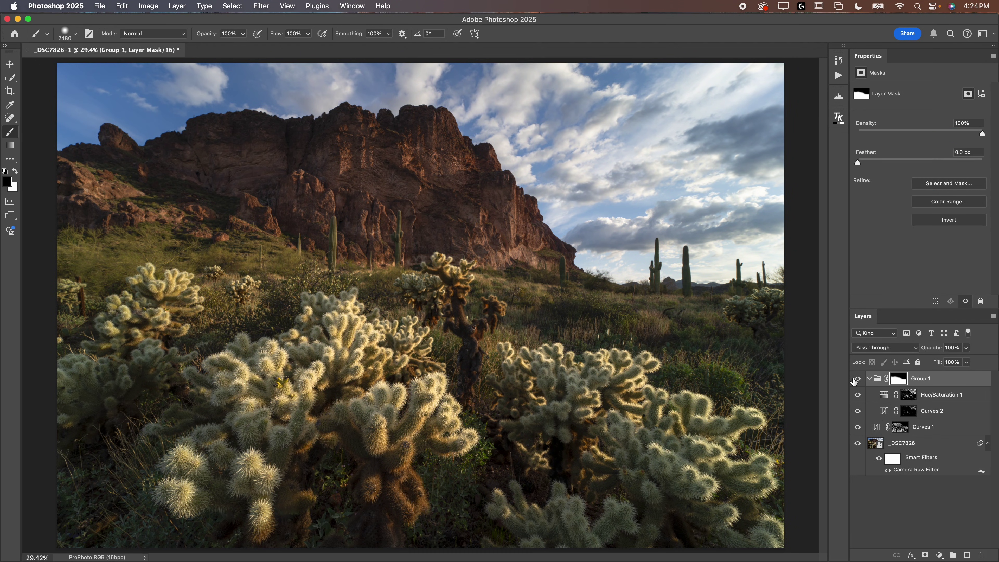
left_click(856, 379)
left_click(856, 379)
Step: Recheck Group 1's before and after, collapse it, and bring back the TK Lum-Mask luminosity preview
left_click(856, 379)
left_click(857, 379)
left_click(858, 379)
left_click(869, 379)
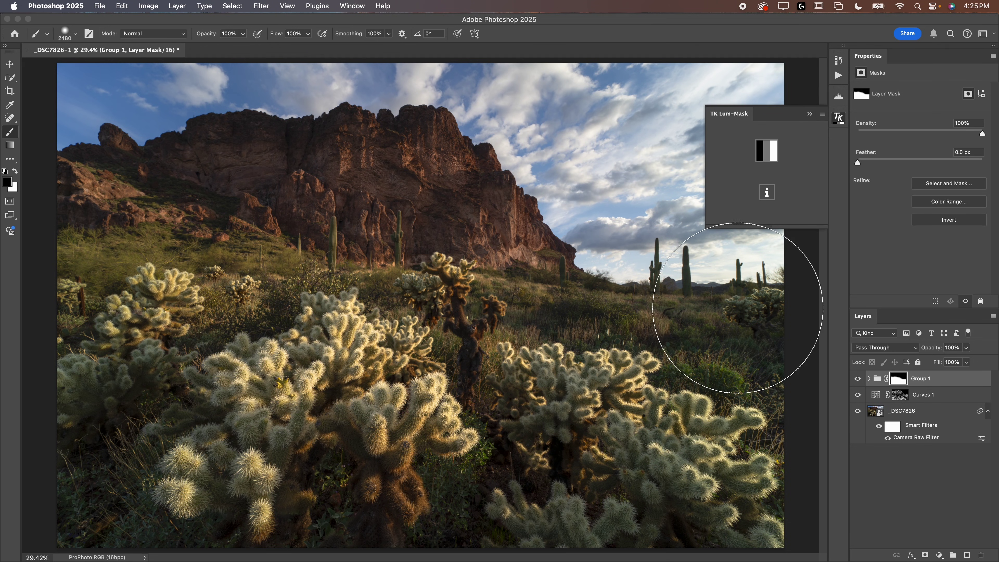
left_click(773, 157)
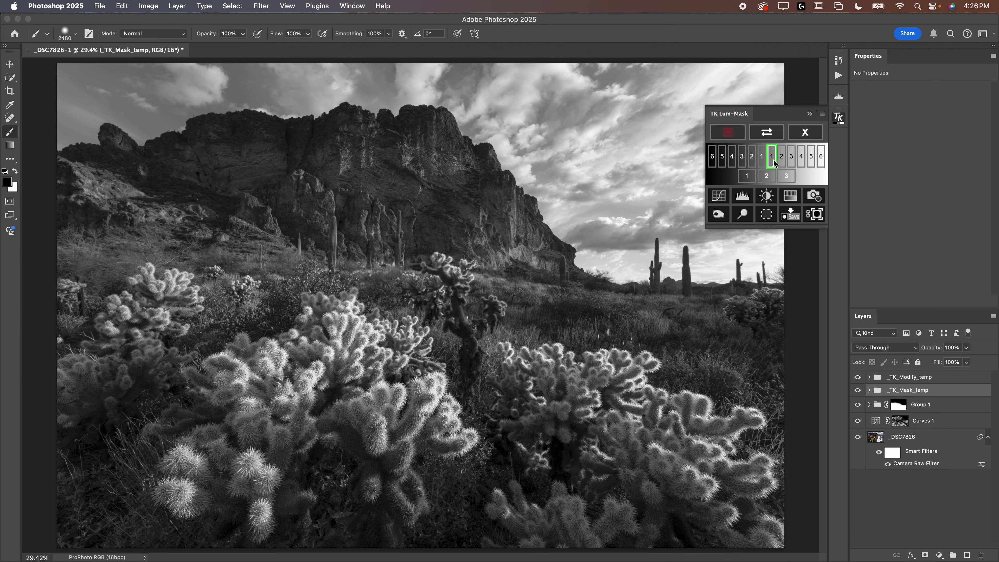
Step: Load the Lights 2 luminosity range as a selection, test a mask on _DSC7826, then undo it
left_click(781, 158)
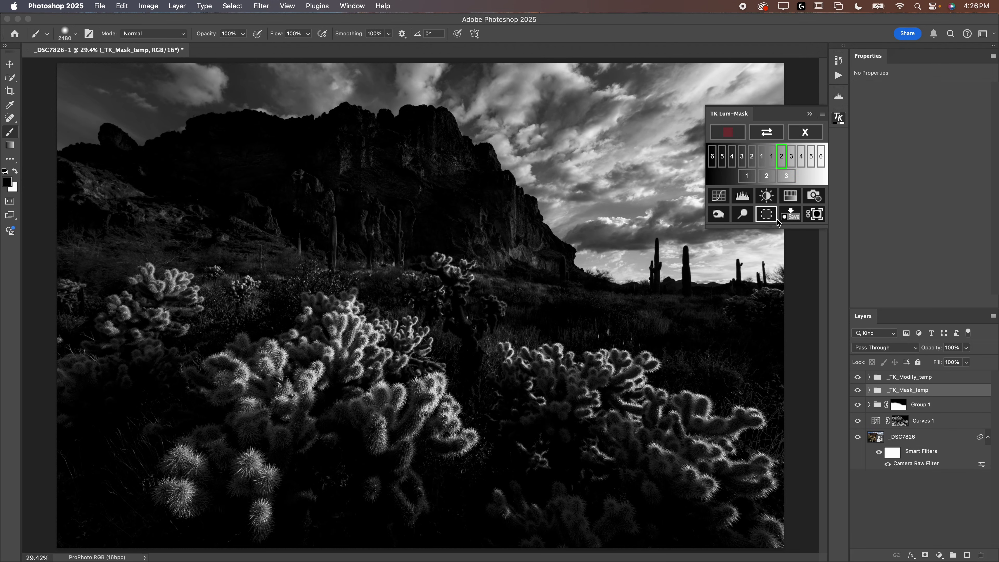
left_click(767, 214)
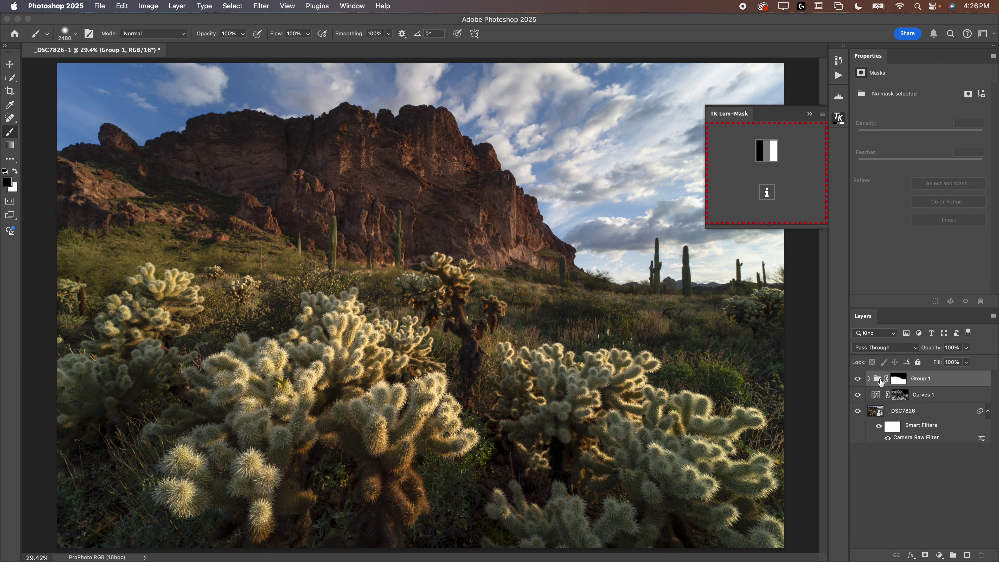
left_click(897, 412)
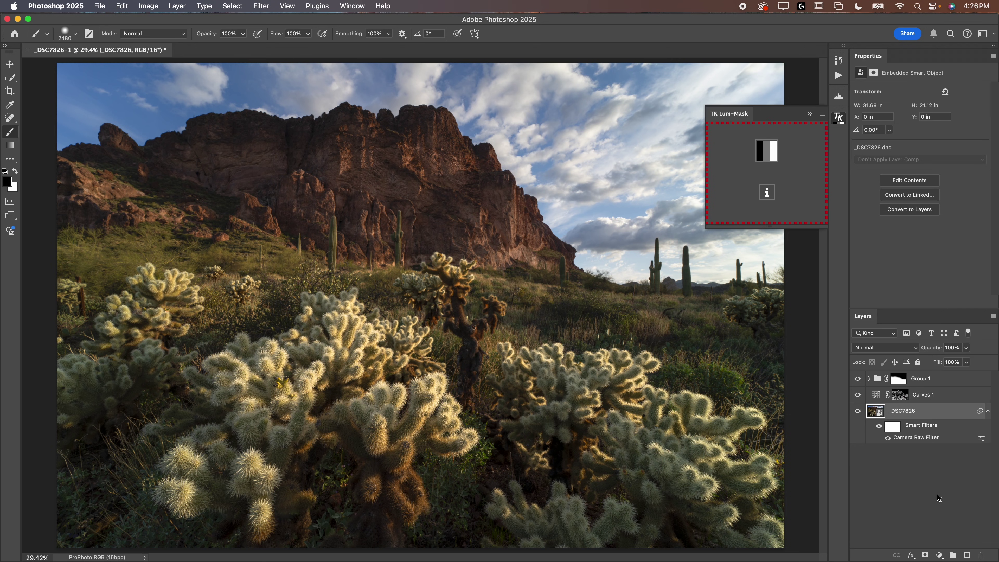
left_click(925, 555)
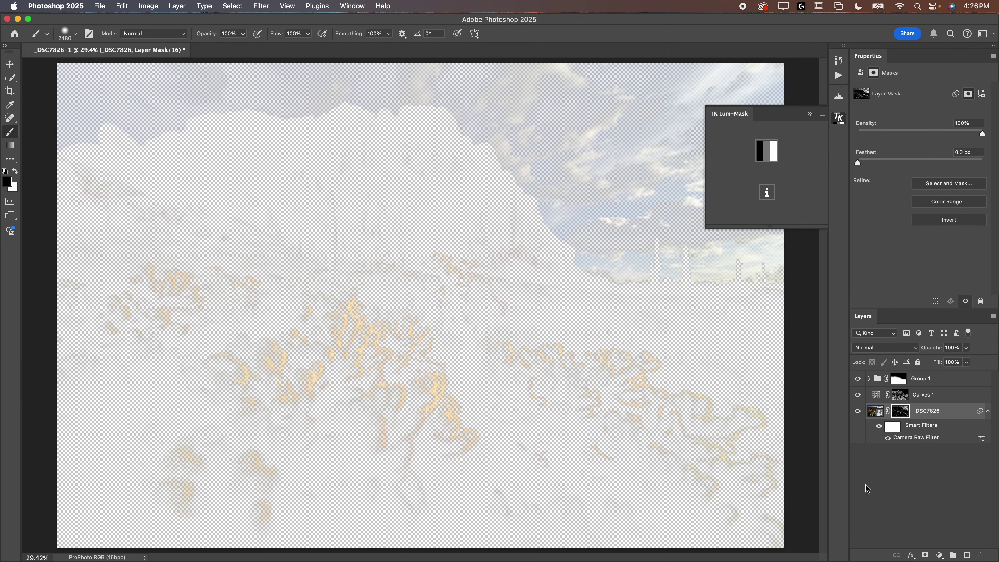
key("Delete")
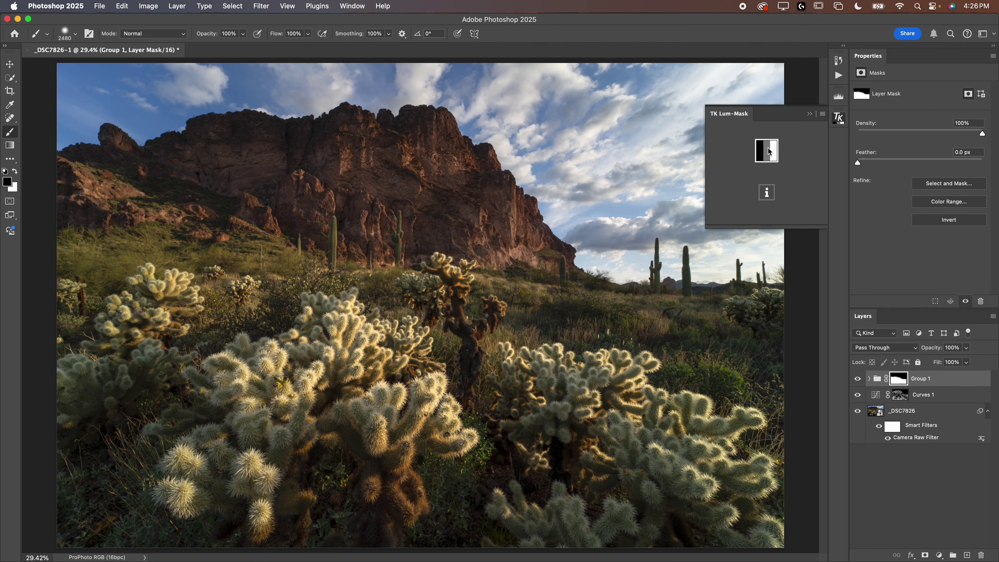
Step: With Group 1 targeted, preview Midtones 1 and 3, pick Midtones 2, and add a Curves layer through it
left_click(877, 379)
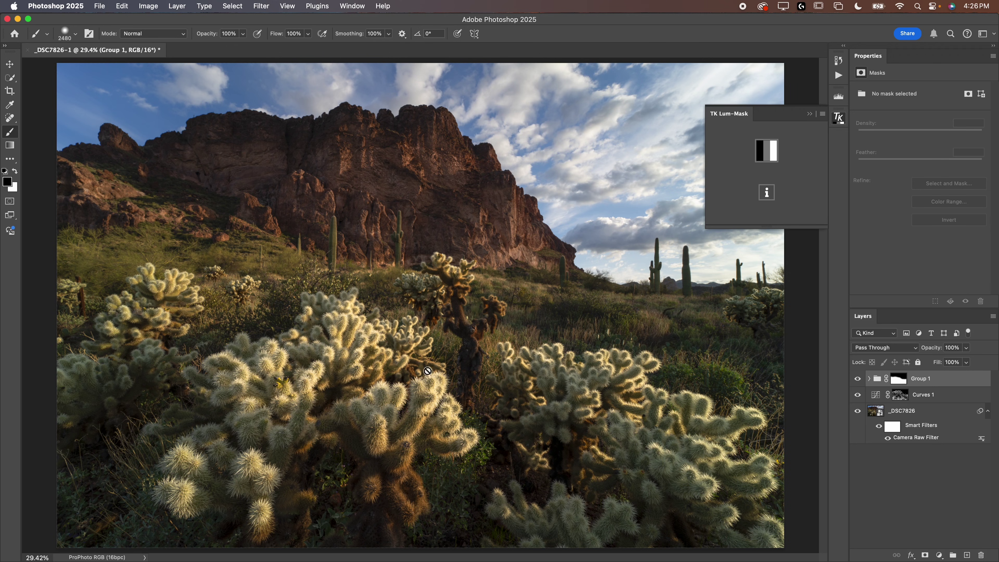
left_click(765, 154)
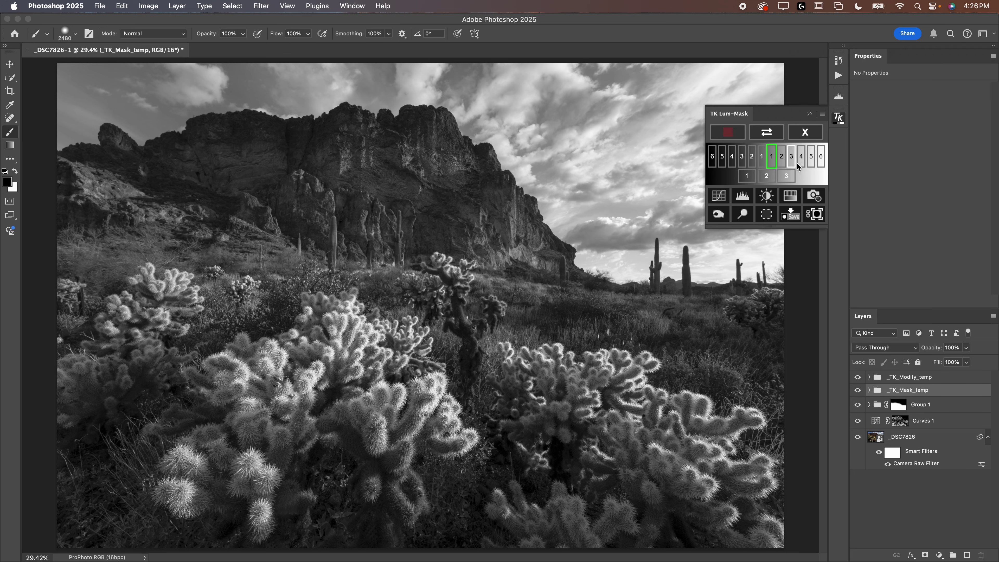
left_click(765, 177)
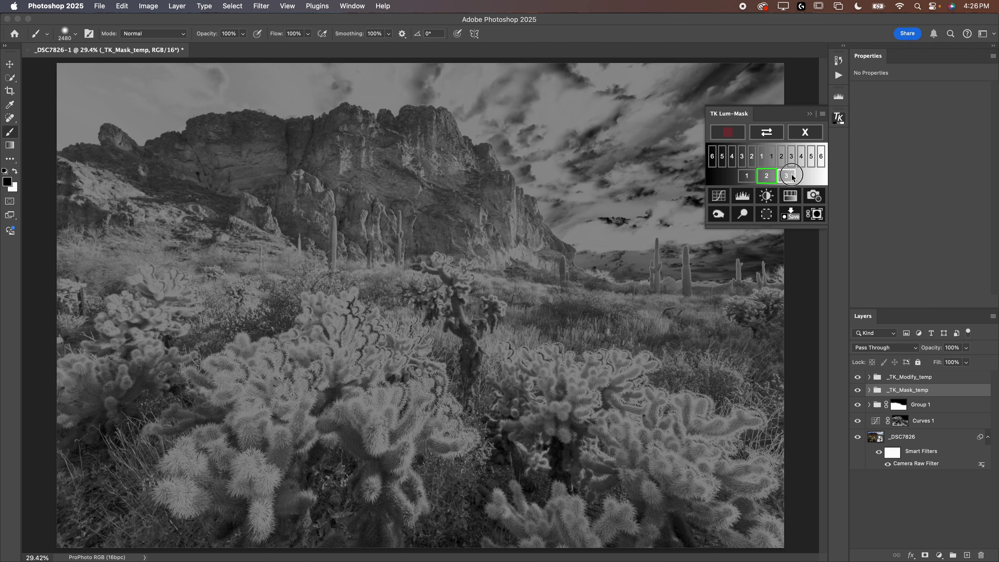
left_click(786, 177)
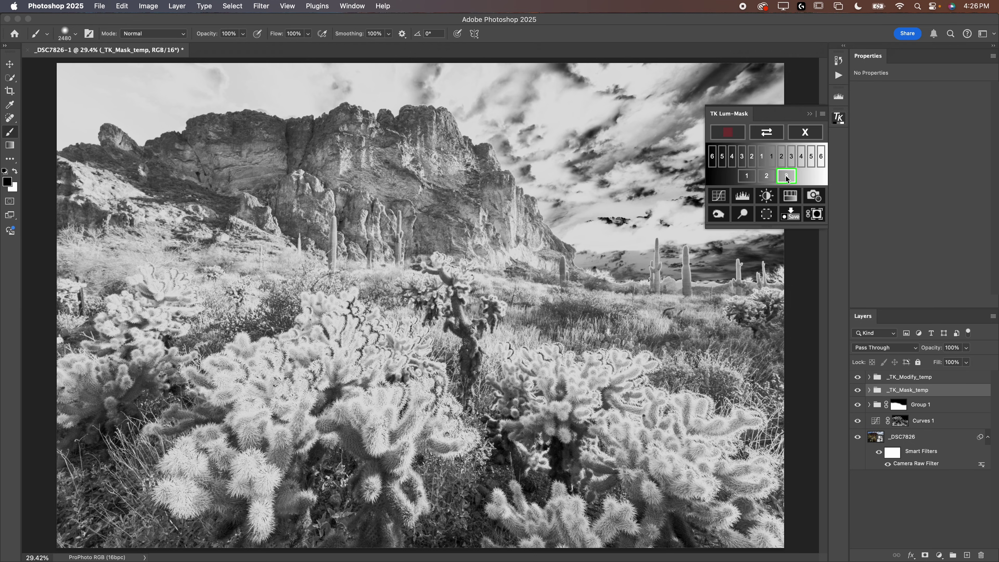
left_click(746, 177)
left_click(766, 177)
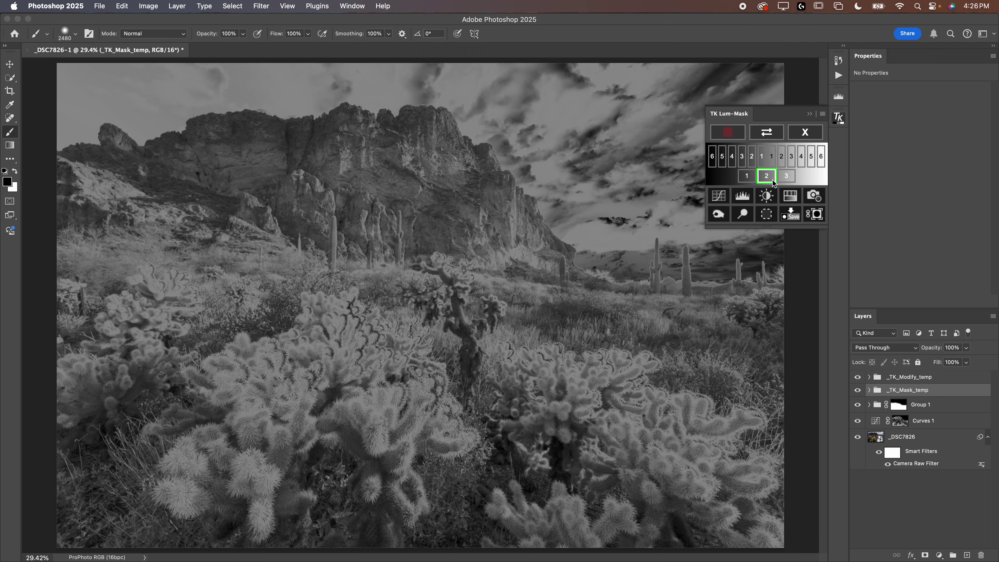
left_click(719, 196)
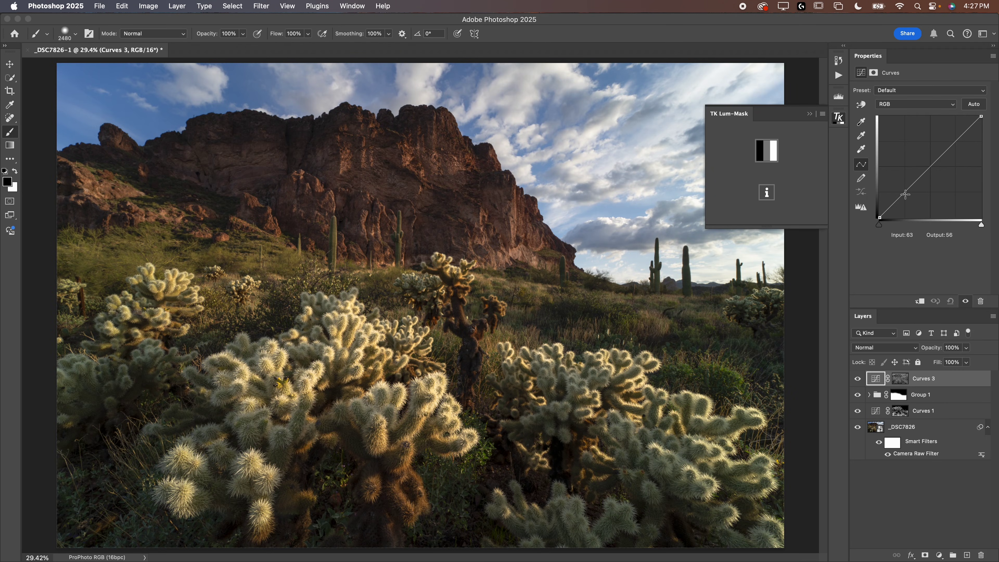
Step: Shape an S-curve in Curves 3 with points at Input 71/Output 55 and 174/198
left_click_drag(905, 191, 911, 196)
left_click_drag(959, 145, 948, 139)
left_click_drag(913, 196, 907, 196)
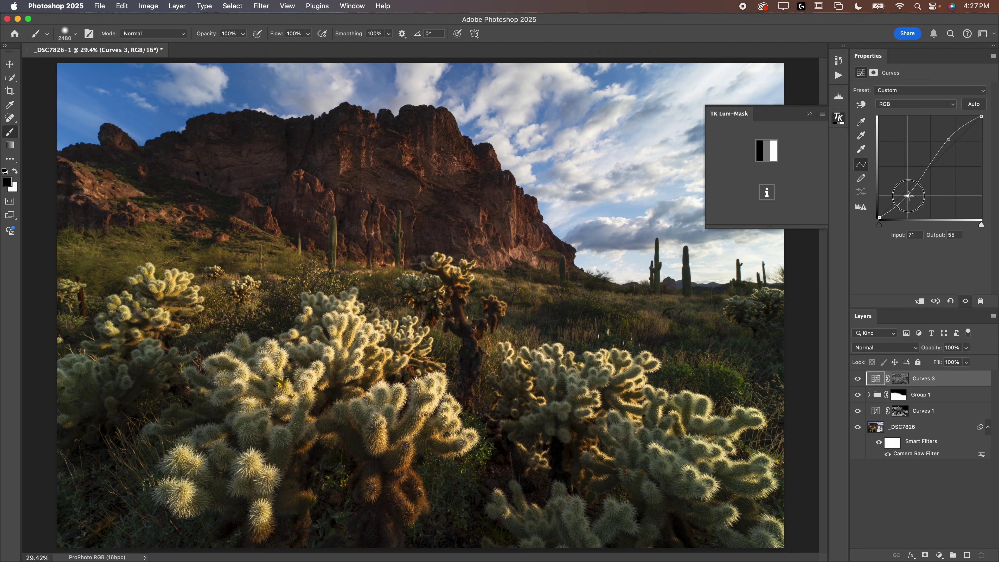
left_click(857, 379)
left_click(858, 378)
Step: View the Curves 3 Midtones 2 mask, hide the TK panel, and toggle Curves 3 to compare
left_click(900, 378, "alt")
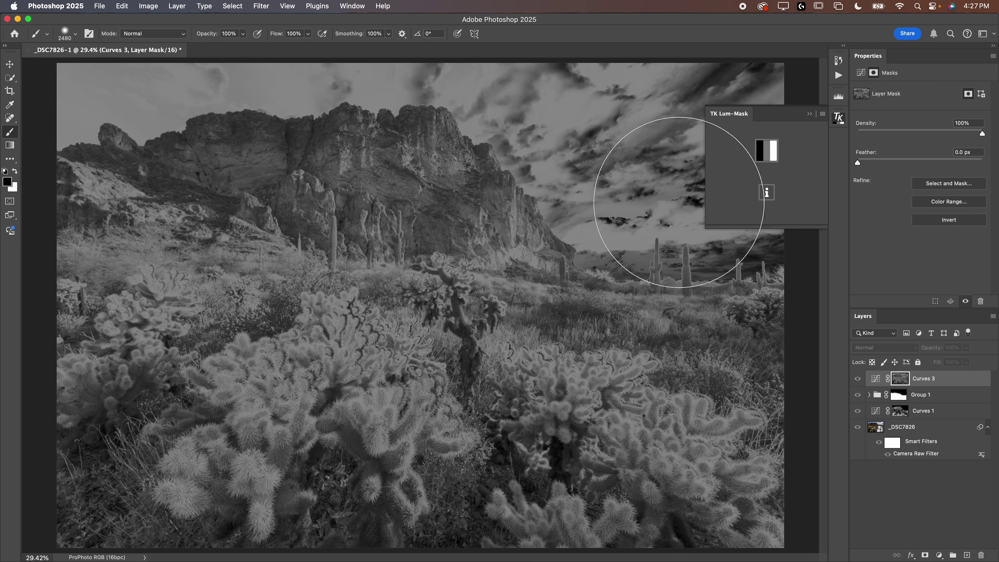
left_click(809, 116)
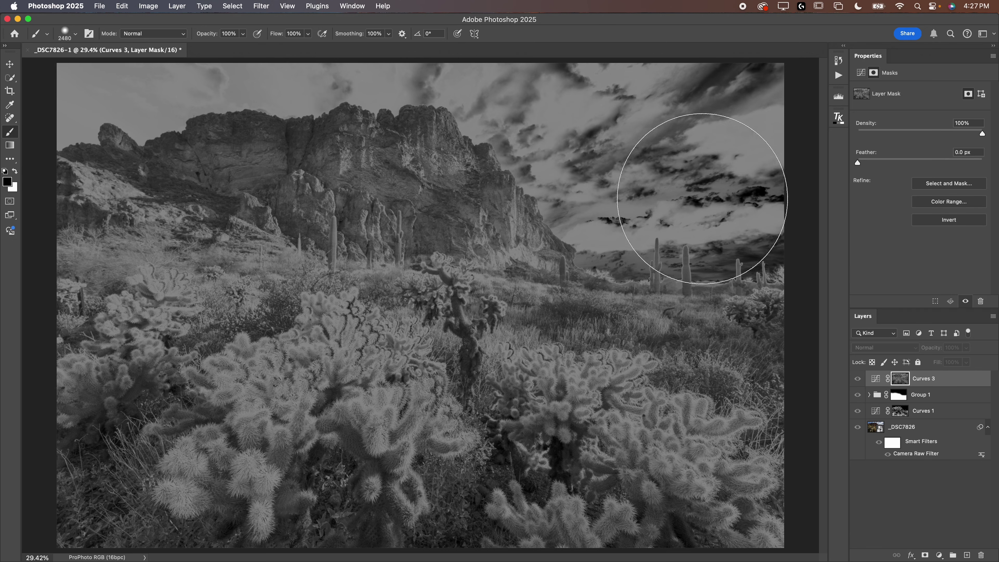
left_click(876, 378)
left_click(858, 380)
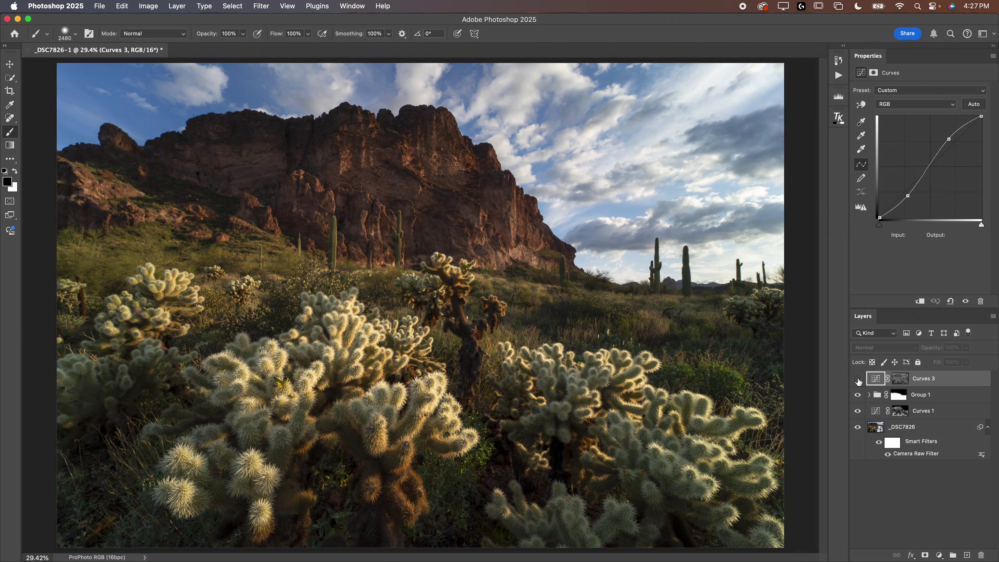
left_click(858, 380)
left_click(858, 380)
left_click(857, 380)
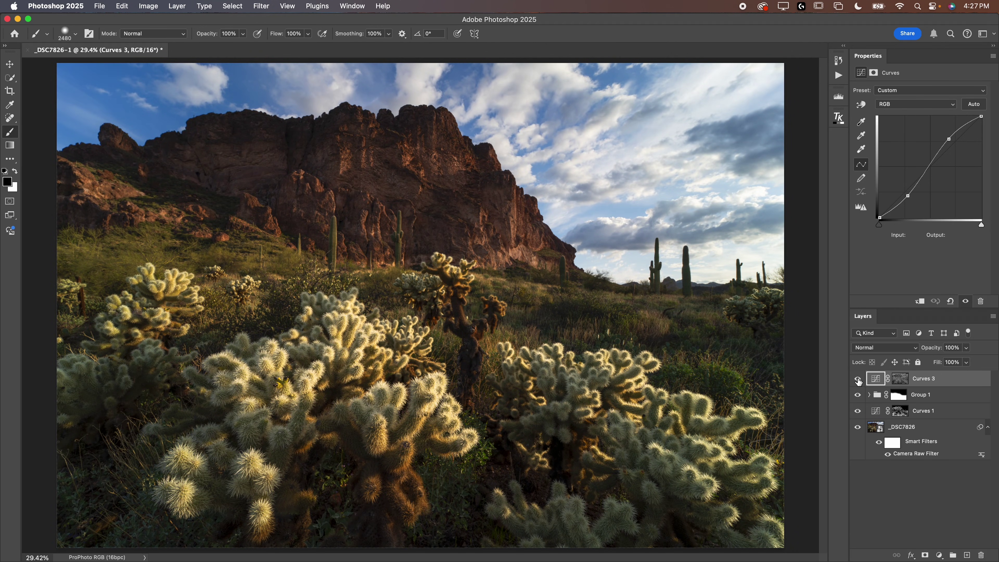
left_click(858, 380)
left_click(858, 380)
left_click(857, 380)
Step: Toggle Curves 3, Group 1 and Curves 1 off and on to compare, then expand Group 1
left_click(857, 380)
left_click_drag(858, 411, 857, 380)
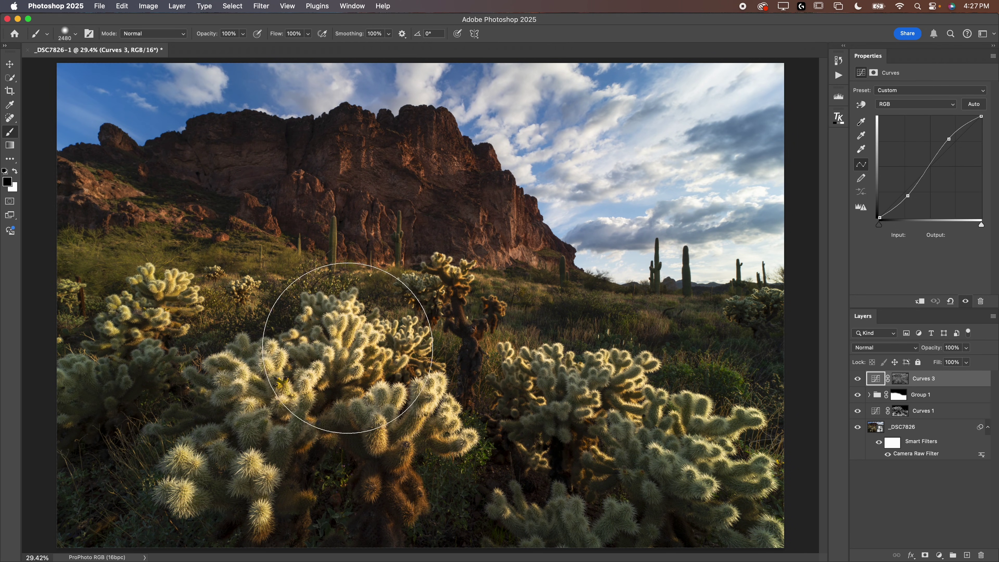
left_click_drag(857, 412, 857, 380)
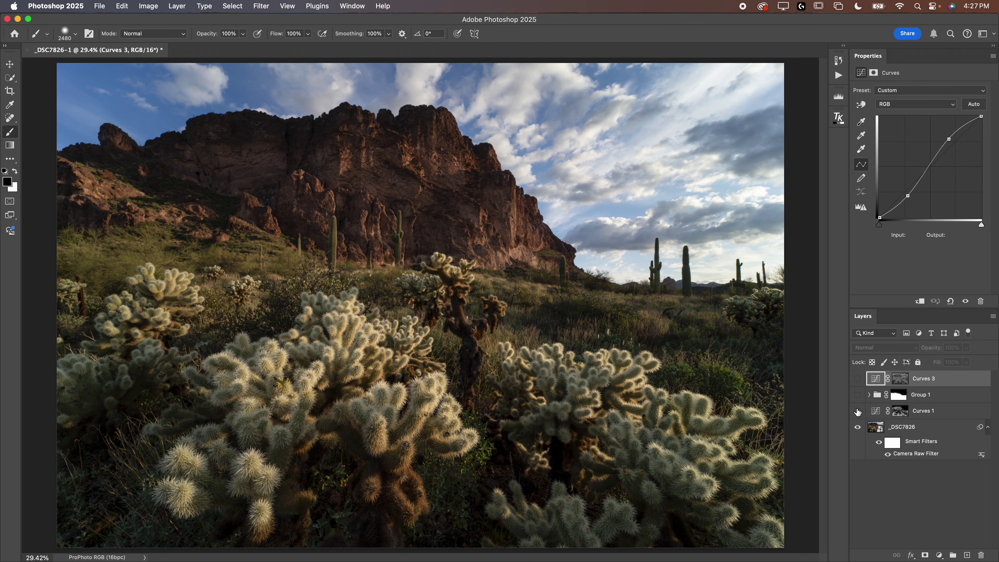
left_click_drag(857, 411, 857, 379)
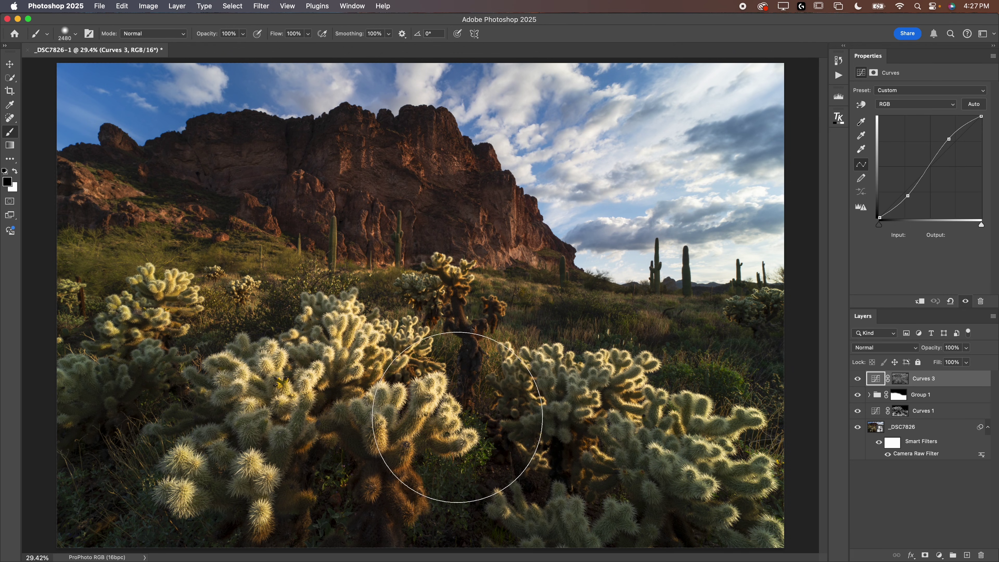
left_click(858, 380)
left_click(858, 380)
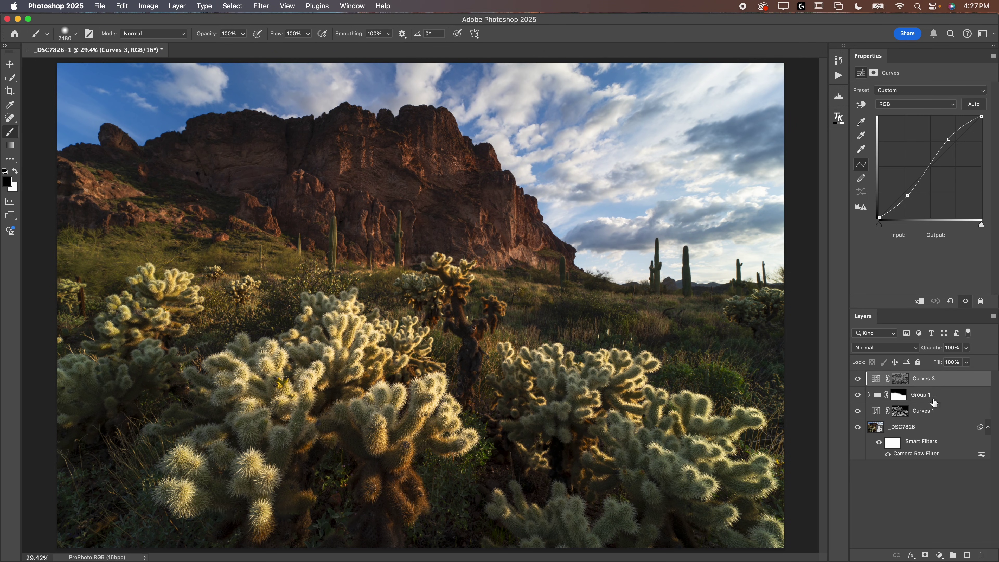
left_click(869, 395)
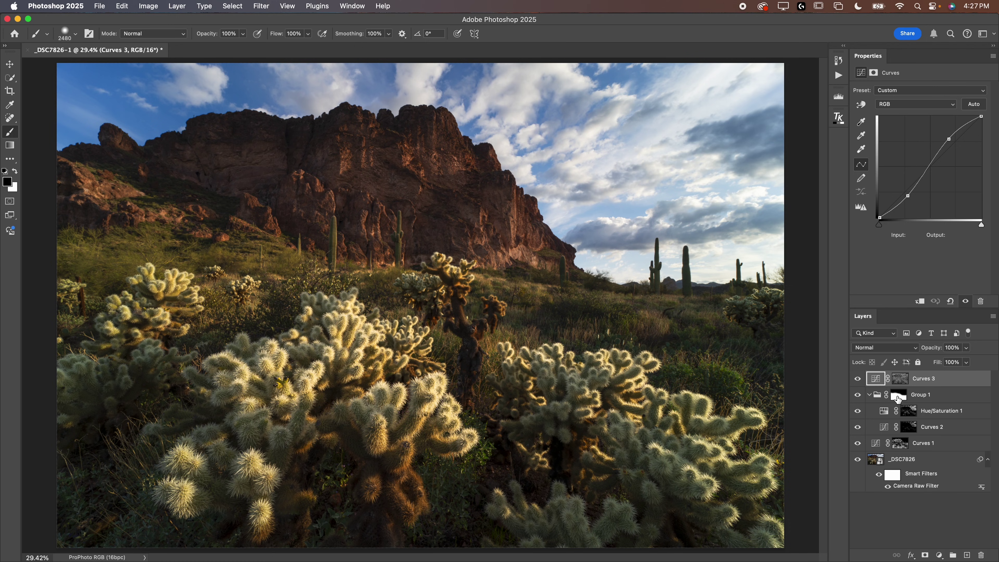
Step: Inspect Group 1's mask and Hue/Saturation 1, collapse the group, then select Curves 3 and reopen TK Lum-Mask
left_click(898, 397)
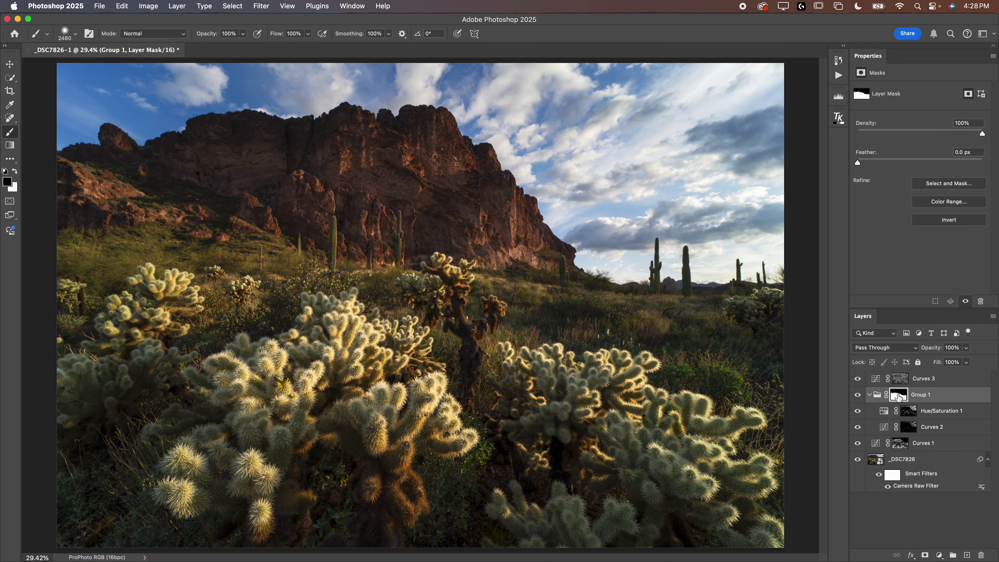
left_click(928, 413)
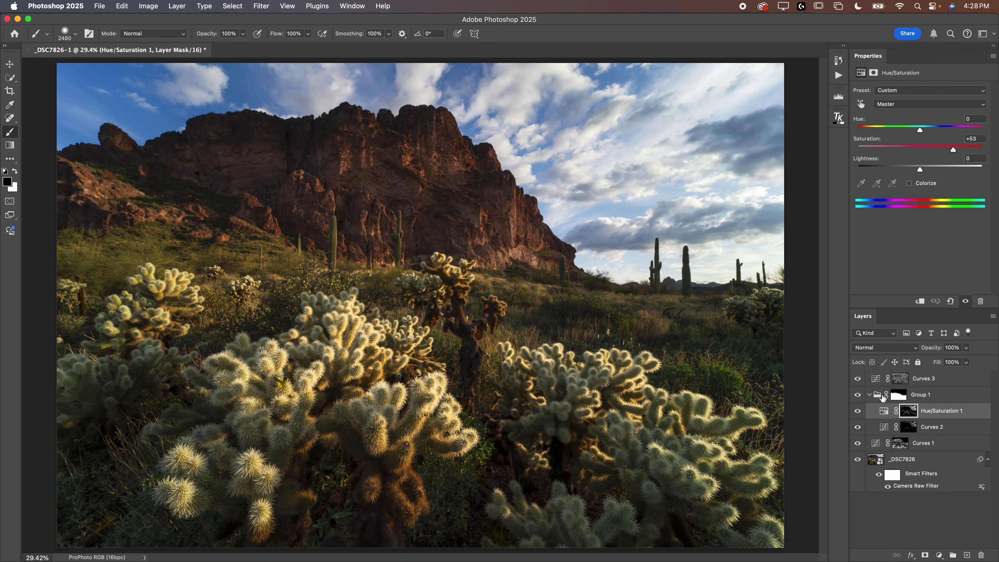
left_click(869, 395)
left_click(875, 378)
left_click(838, 117)
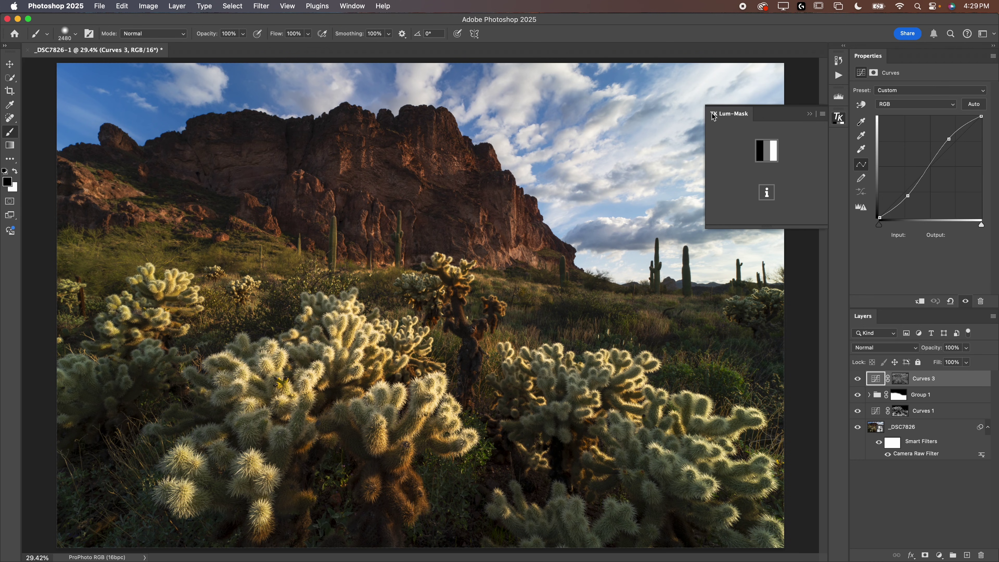
Step: Regenerate TK Lum-Mask previews, cycle through Darks 6, 2, 1 and Lights up to 6, then choose Darks 1
left_click(767, 150)
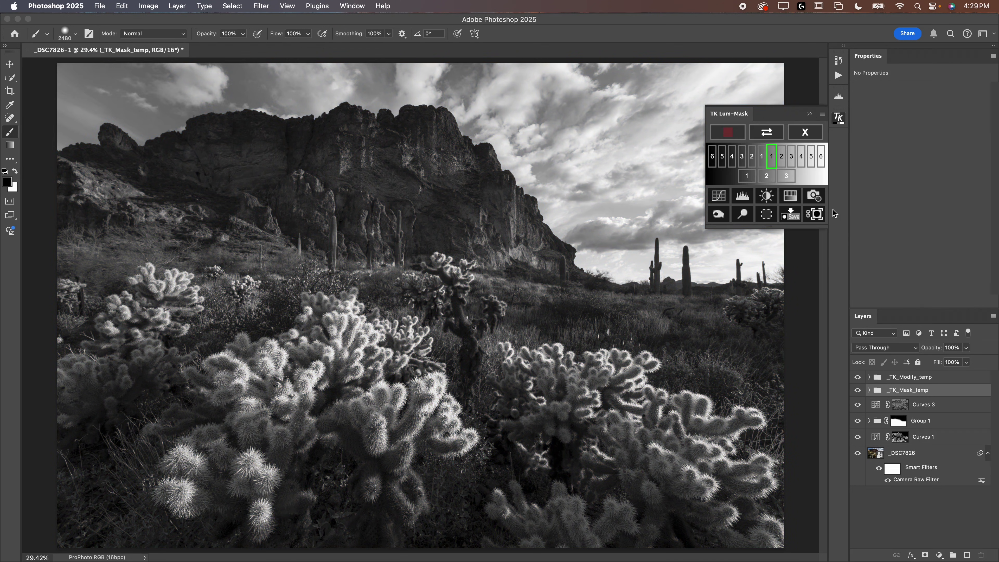
left_click(712, 156)
left_click(751, 156)
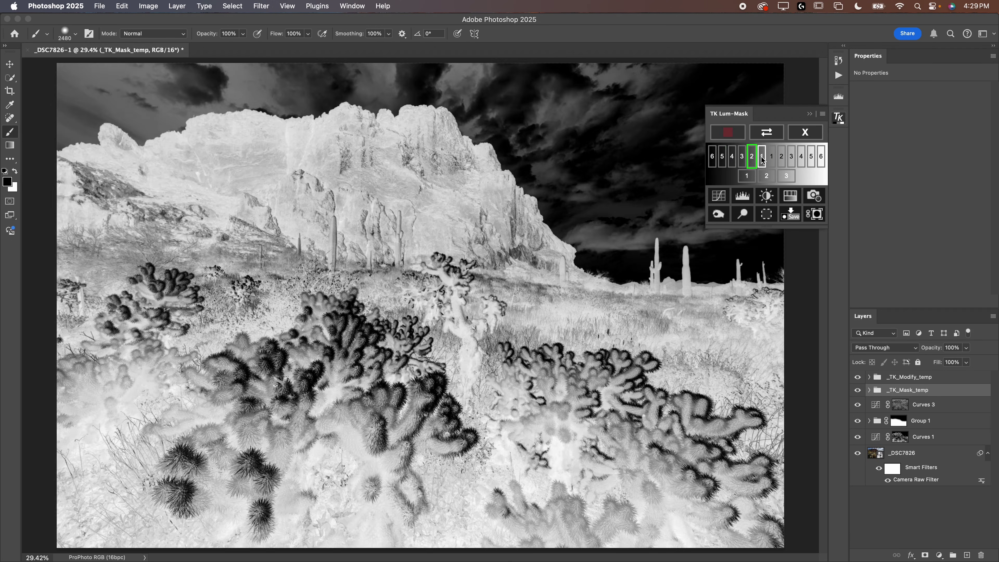
left_click(761, 156)
left_click(780, 156)
left_click(790, 156)
left_click(820, 156)
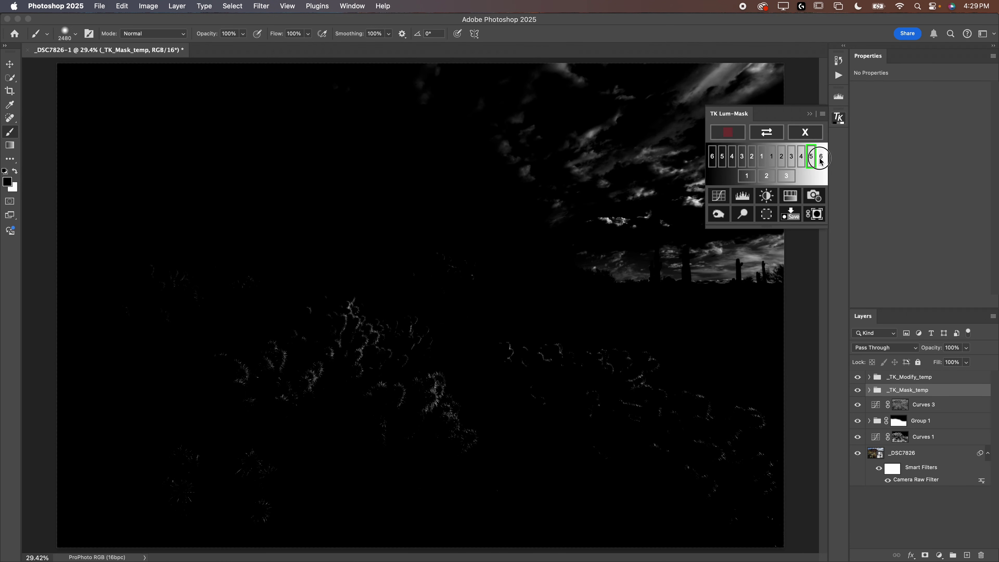
left_click(761, 162)
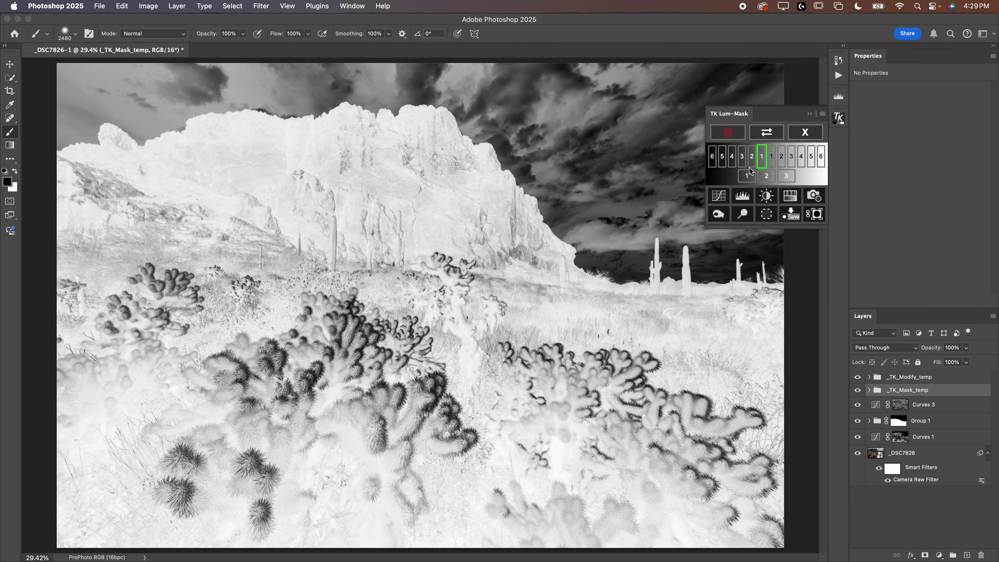